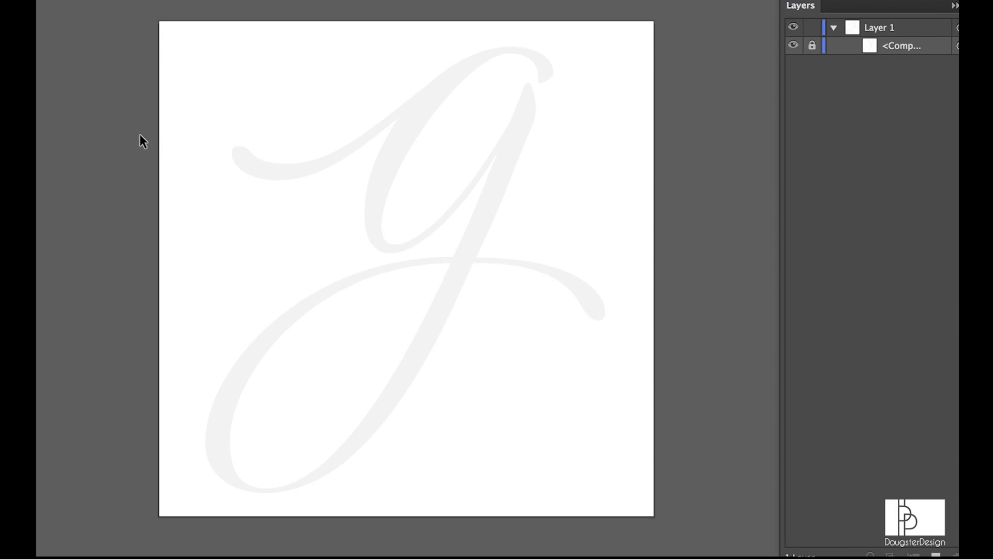
- Show the rulers and place guides at the entry stroke's upper, lower and left extremes and at its inner curve's lowest point
key(super+r)
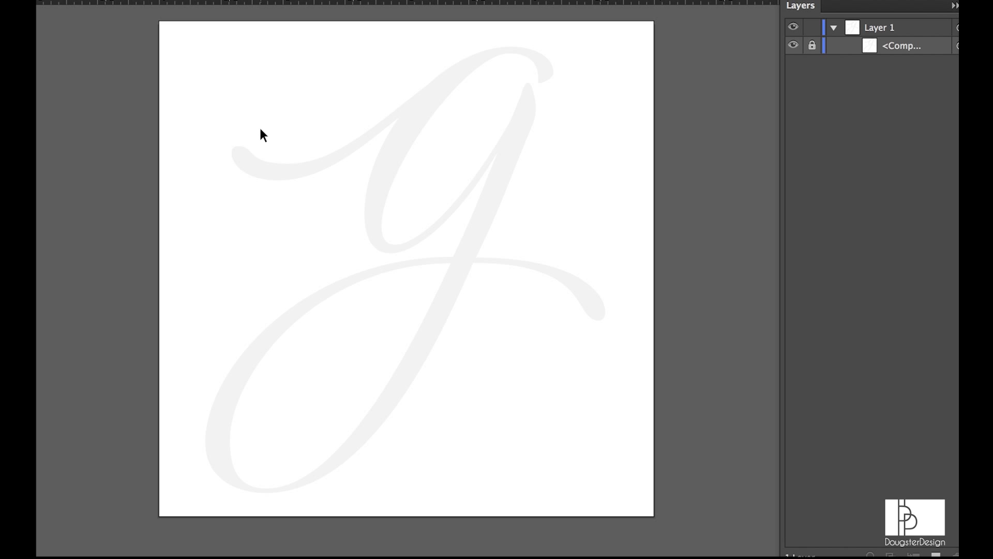
drag(207, 67, 477, 282)
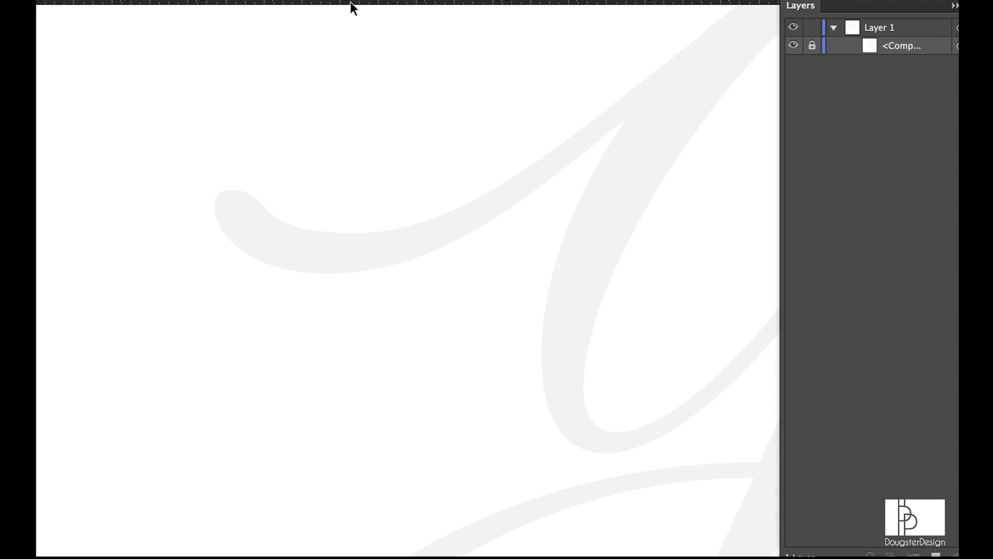
mouse_move(350, 1)
mouse_down()
mouse_move(228, 136)
mouse_move(235, 89)
mouse_move(230, 190)
mouse_up()
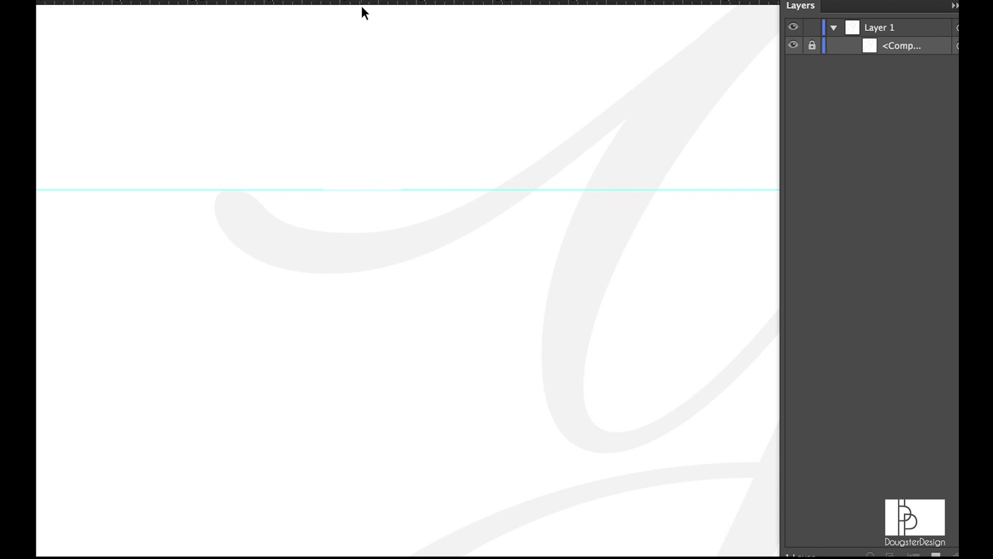
mouse_move(361, 5)
mouse_down()
mouse_move(340, 299)
mouse_move(333, 276)
mouse_up()
drag(189, 223, 214, 207)
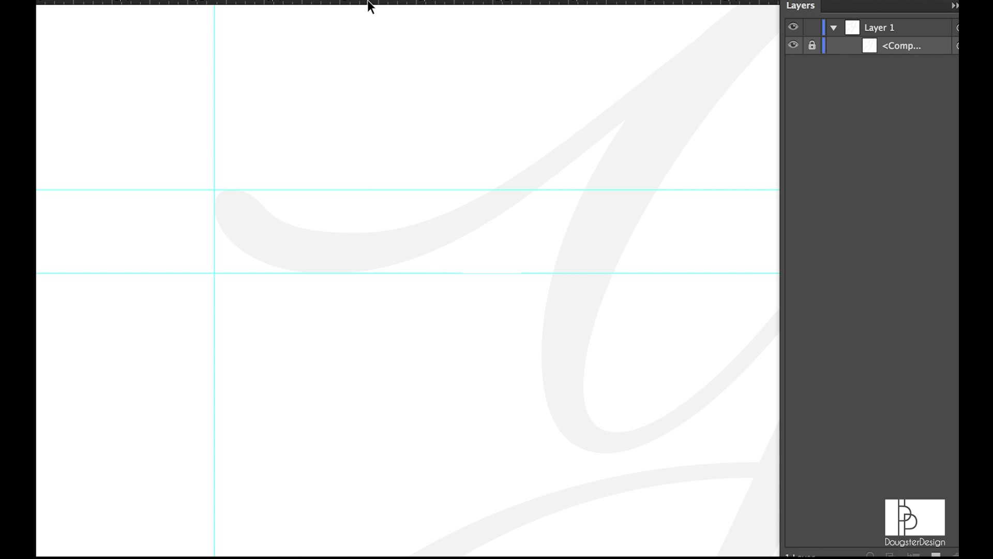
drag(369, 2, 354, 233)
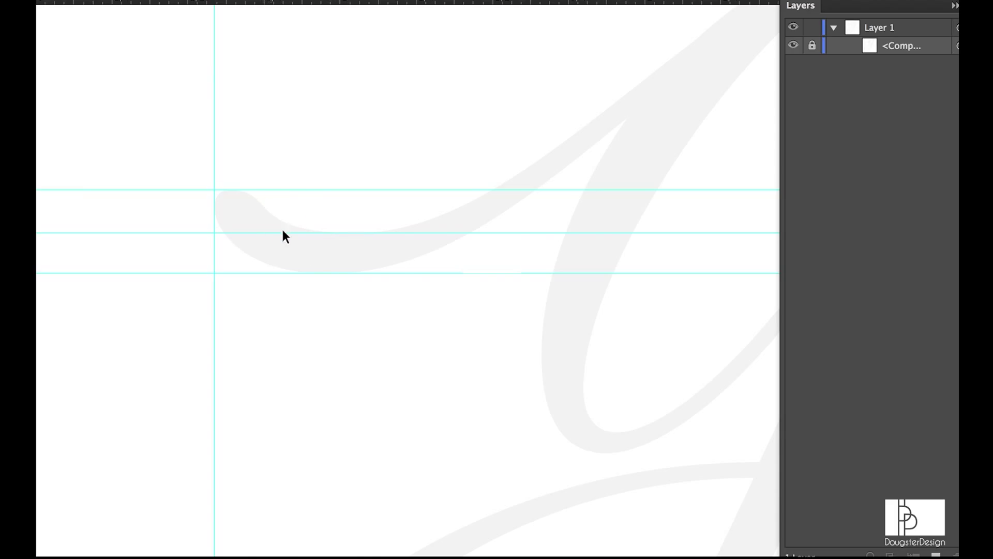
- Place a vertical guide at X 1.94 in where the entry stroke meets the bowl, and guides at the top arch's outer, inner, right and hook-end extremes
drag(457, 234, 303, 275)
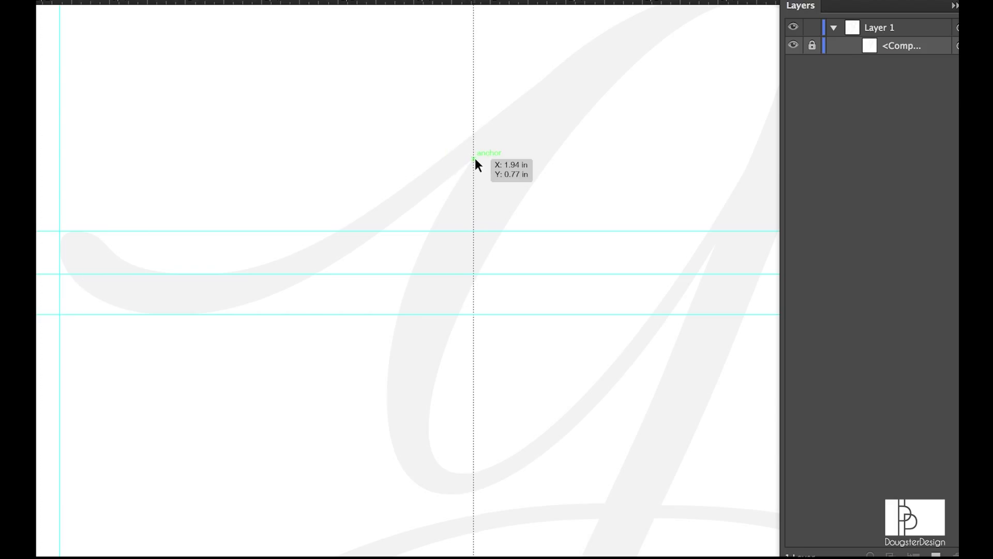
drag(474, 159, 473, 160)
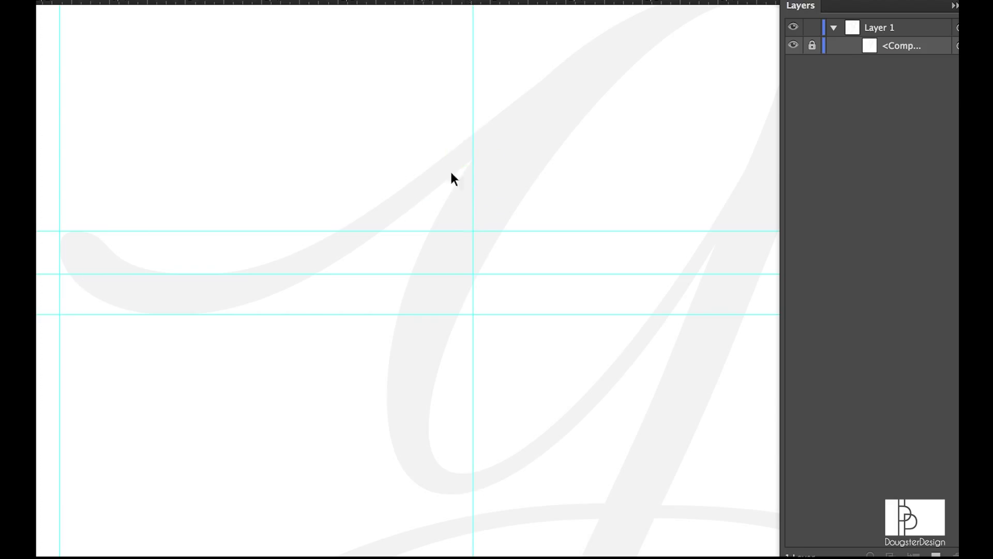
drag(426, 184, 286, 226)
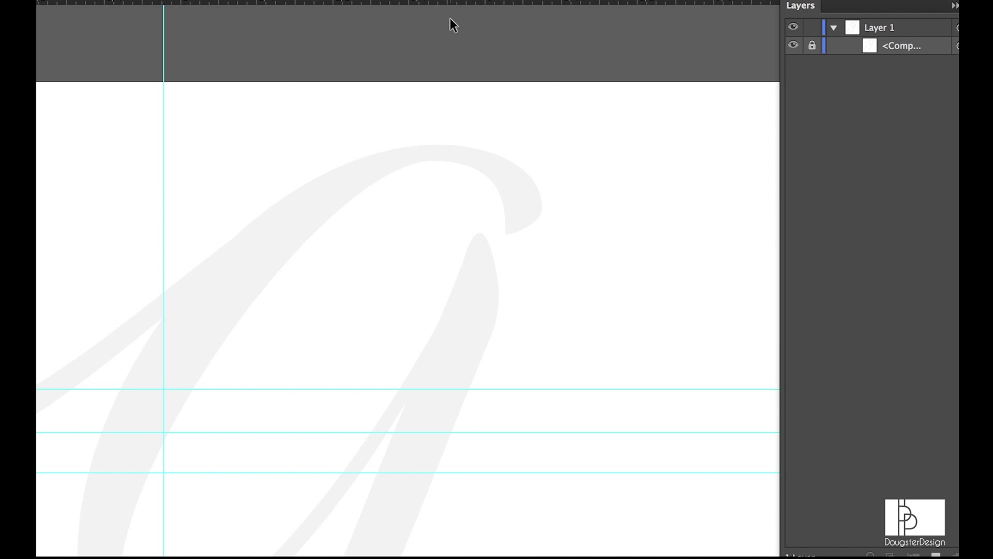
drag(448, 5, 440, 145)
drag(449, 46, 437, 161)
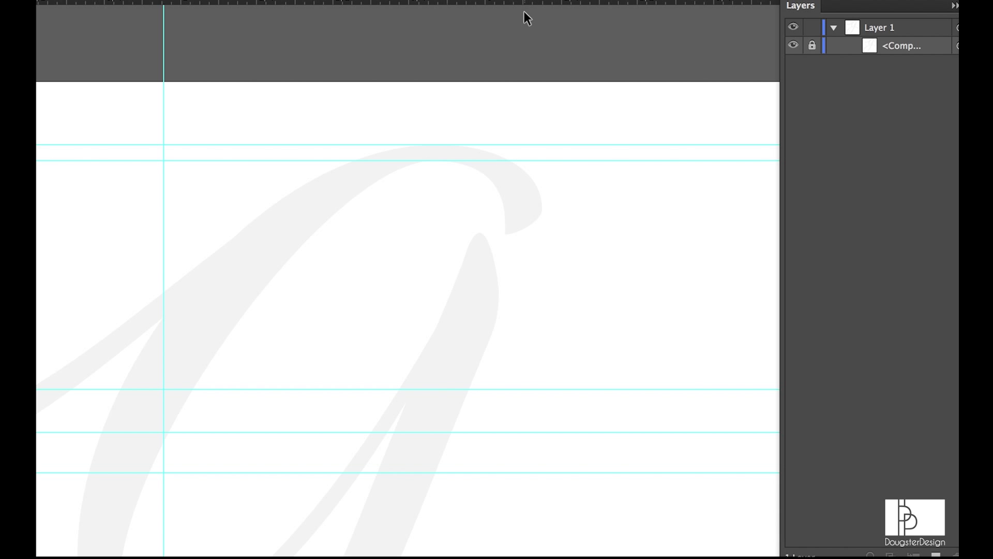
drag(50, 170, 542, 208)
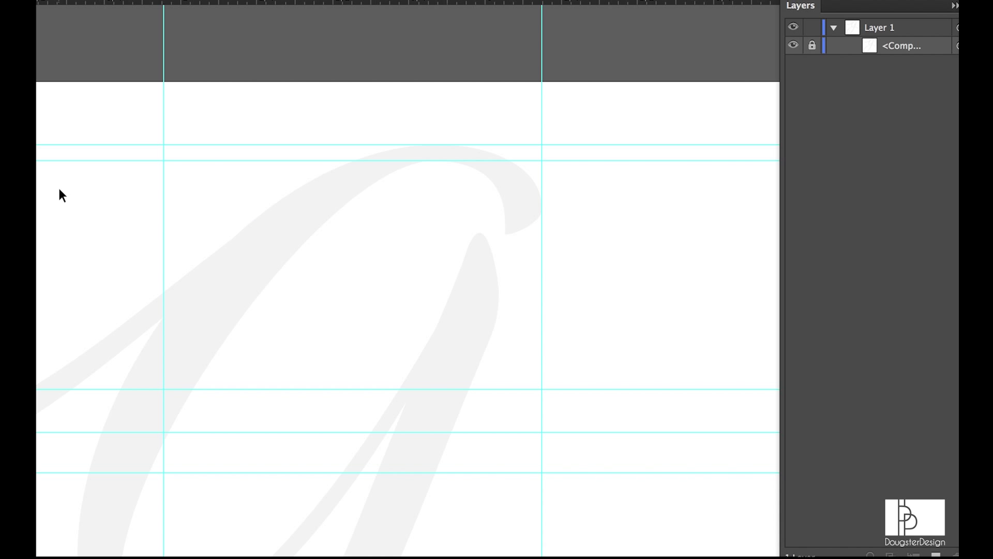
drag(333, 2, 506, 233)
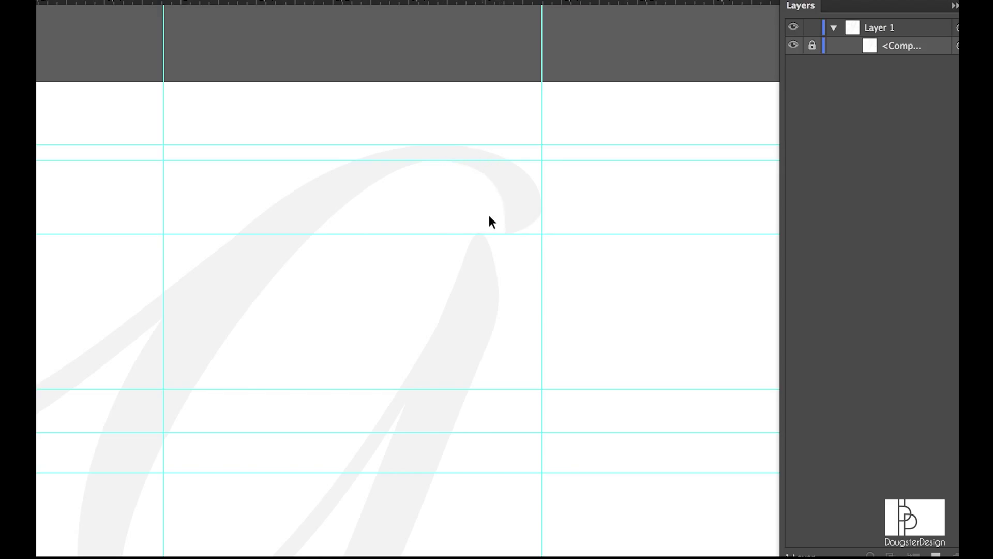
- Place vertical guides at the bowl's inner and outer left extremes and horizontal guides at its outer and inner lowest points
drag(292, 375, 402, 248)
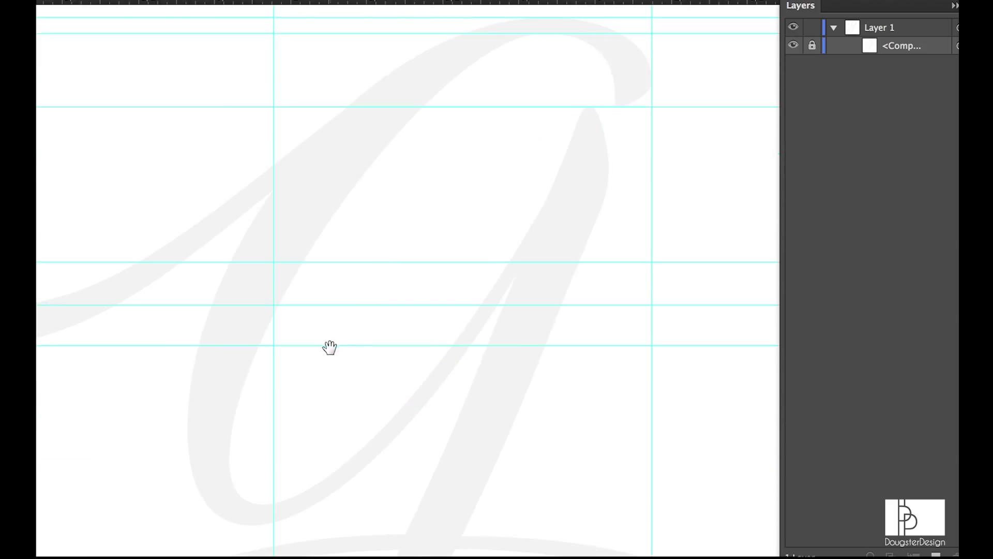
drag(348, 327, 382, 290)
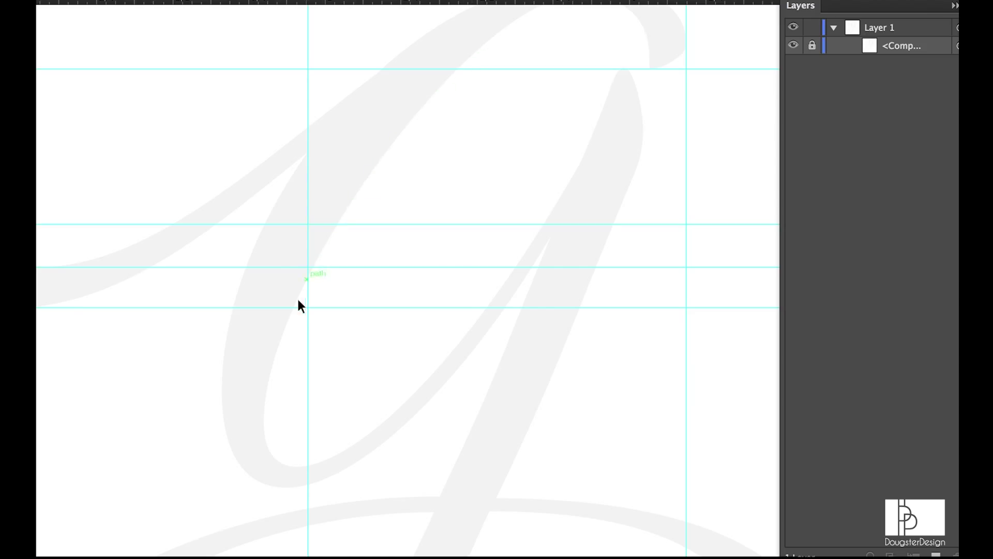
click(262, 414)
drag(37, 306, 263, 424)
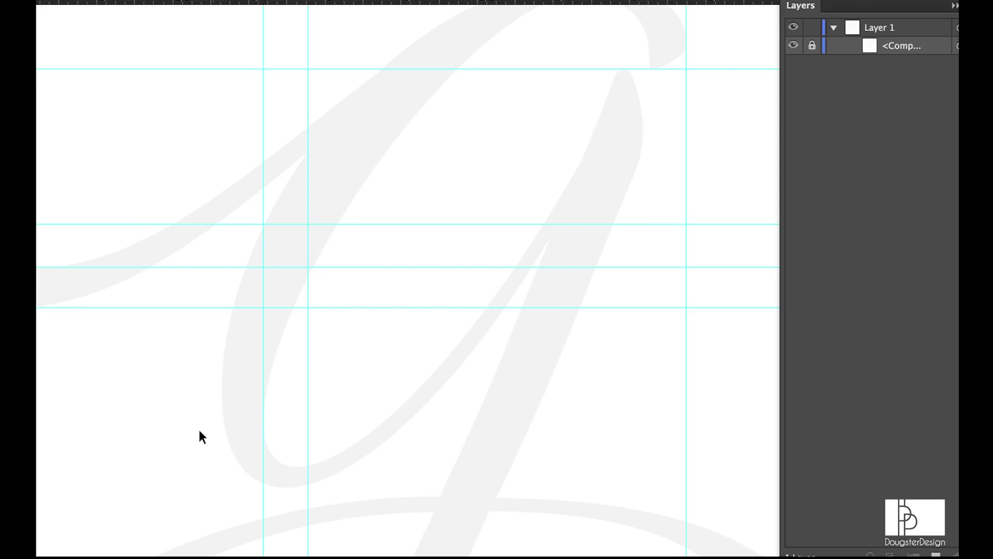
drag(42, 399, 222, 387)
scroll(395, 328, down, 3)
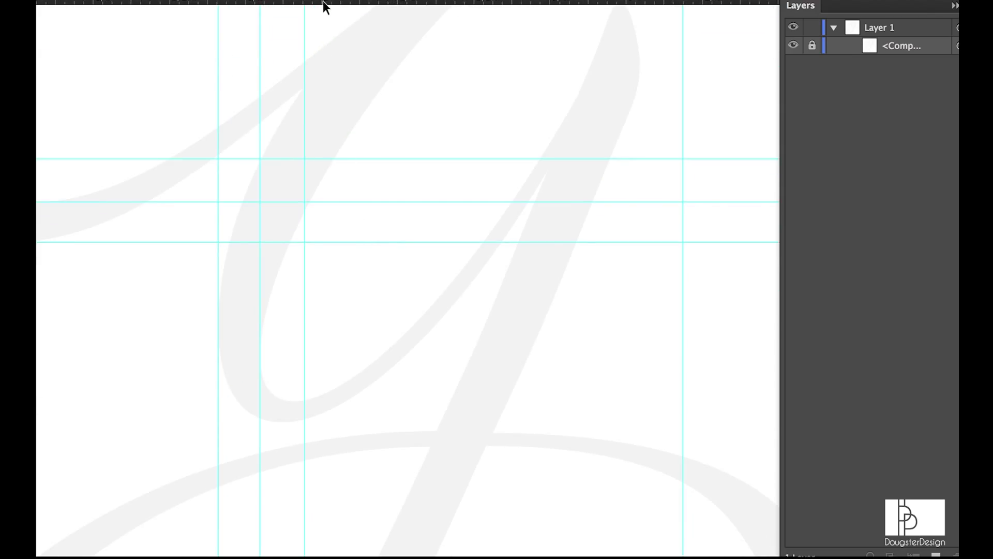
drag(323, 1, 278, 421)
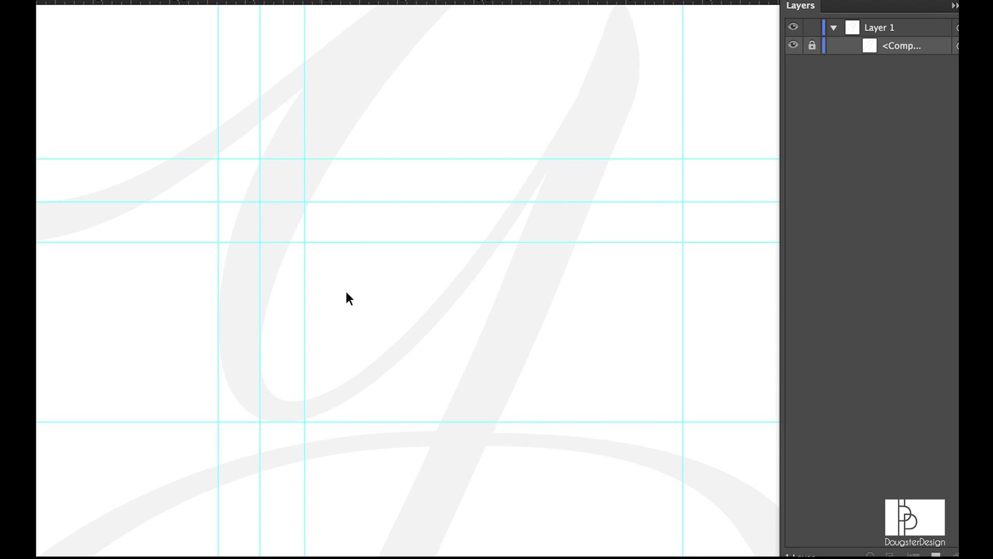
drag(334, 2, 295, 401)
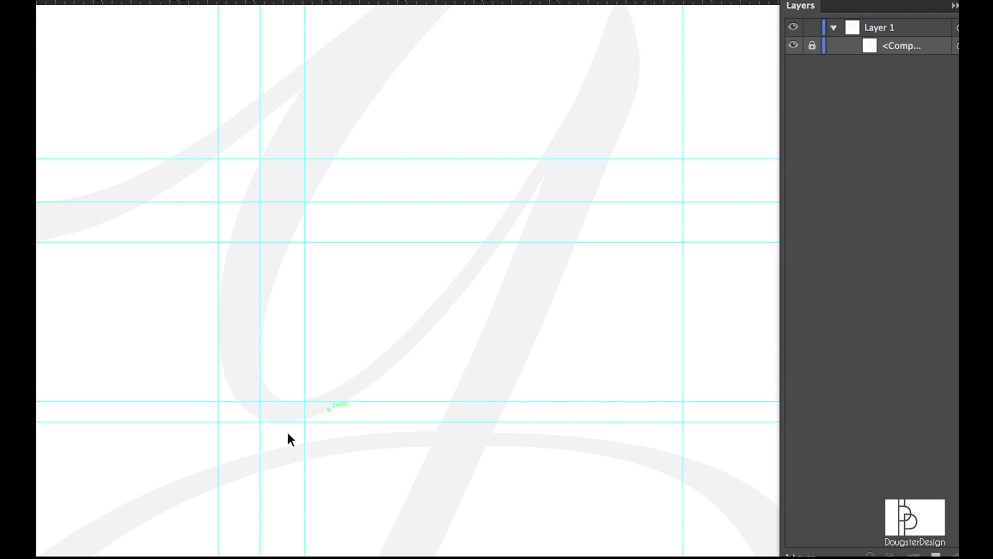
- Place vertical guides at the crotch where the bowl's thin upstroke meets the stem and at the stem's upper right extreme
scroll(471, 306, right, 5)
scroll(471, 307, up, 1)
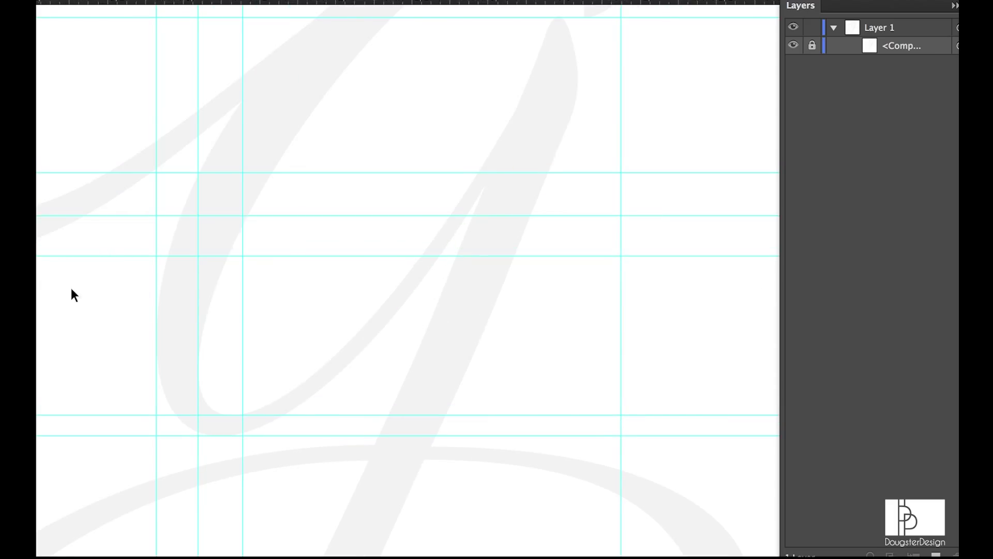
drag(38, 295, 486, 188)
scroll(558, 197, up, 7)
scroll(557, 197, right, 5)
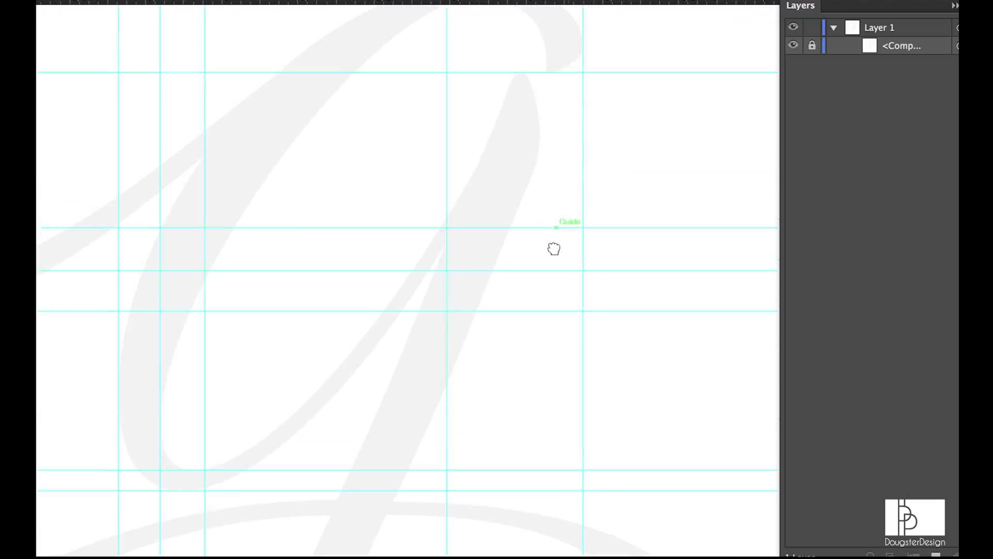
drag(36, 261, 544, 177)
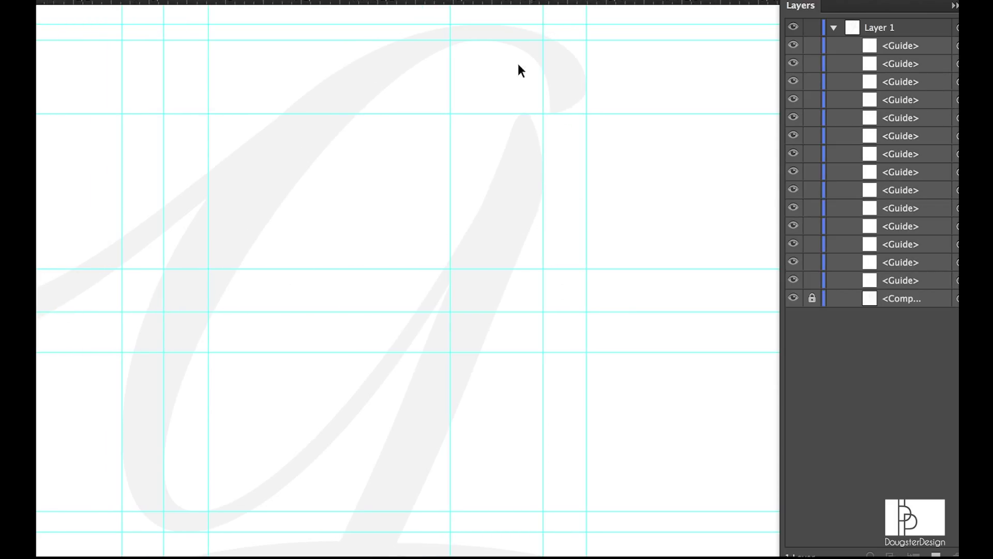
drag(515, 3, 484, 309)
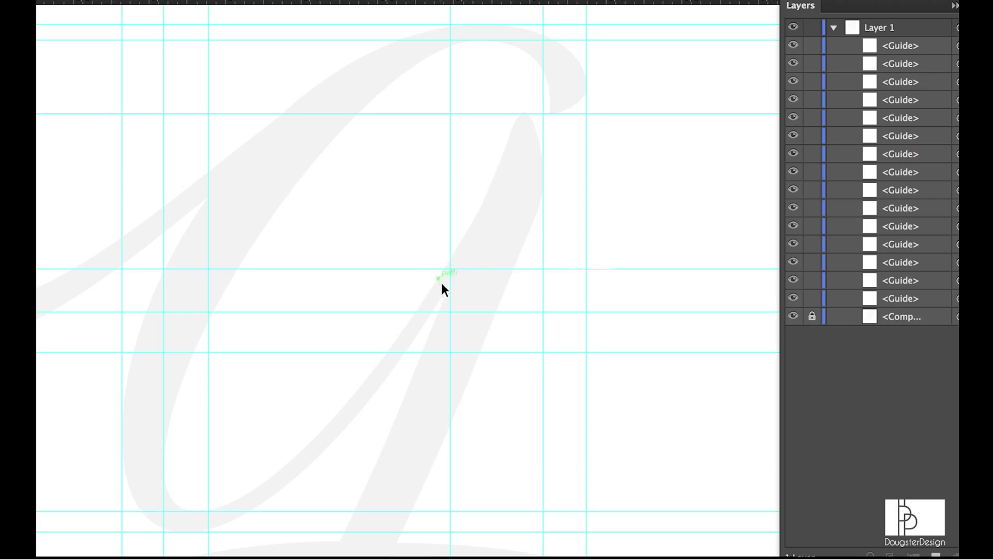
- Place horizontal guides at the inner and outer lowest points of the descender loop
drag(519, 284, 595, 21)
drag(444, 371, 533, 162)
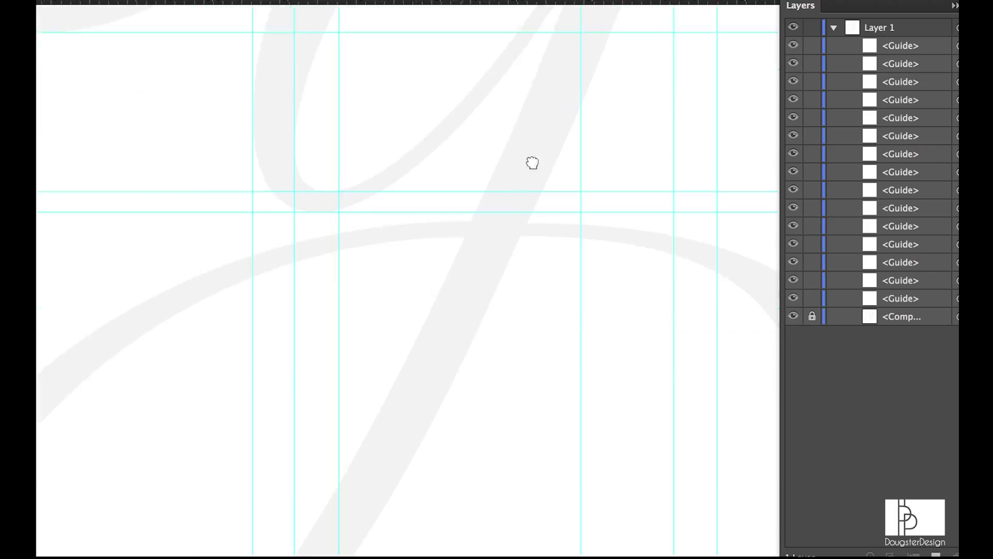
drag(456, 351, 508, 230)
drag(352, 414, 451, 311)
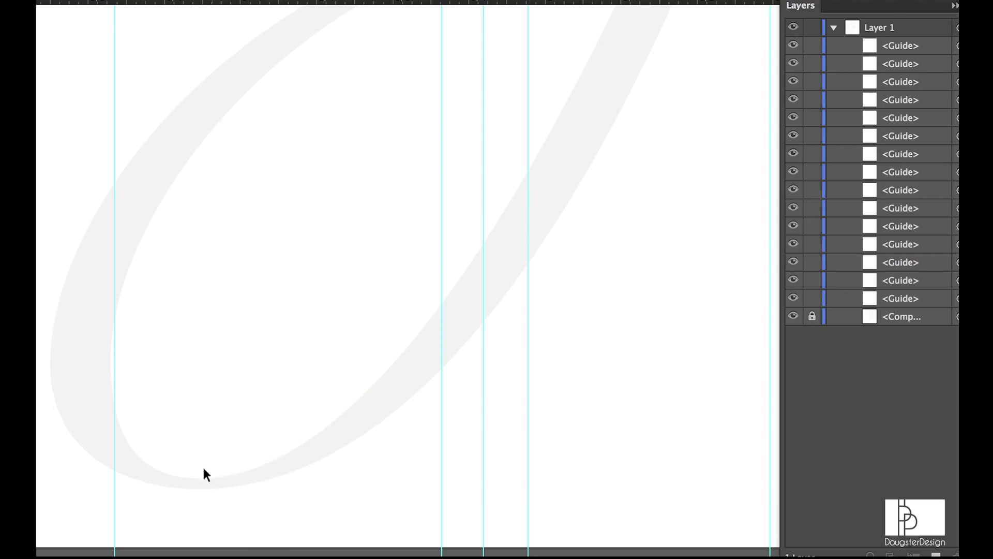
drag(213, 2, 201, 477)
drag(257, 3, 200, 489)
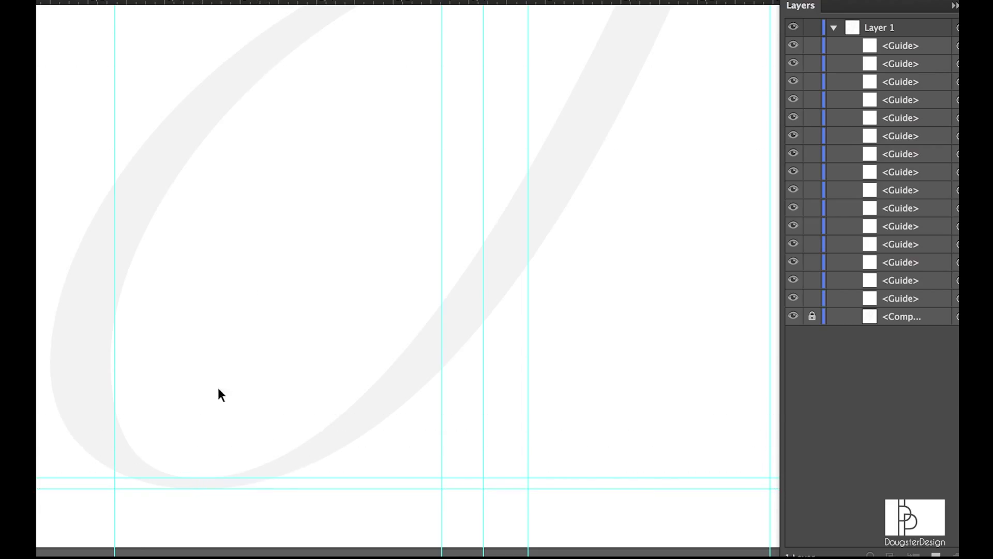
- Place vertical guides at the inner and outer left extremes of the descender loop
drag(221, 267, 382, 223)
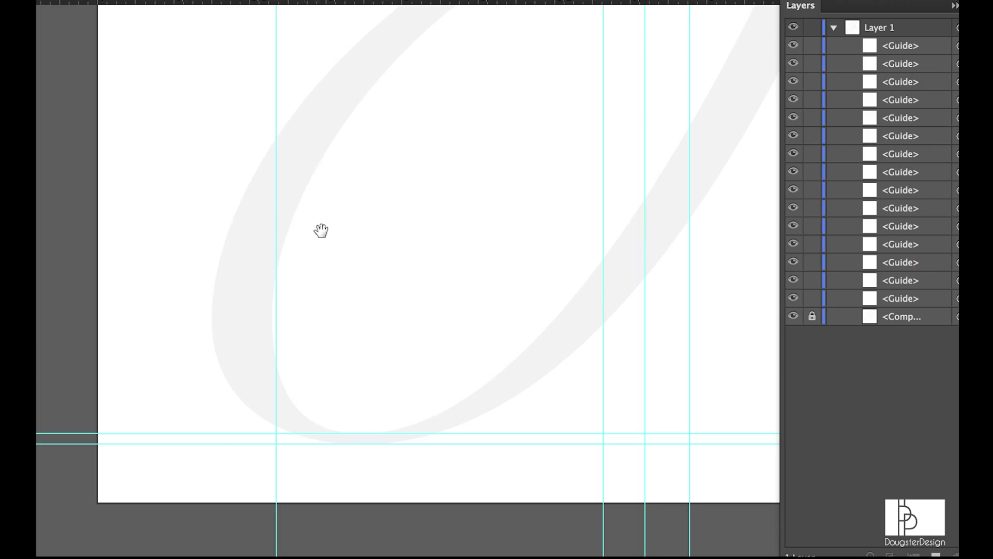
drag(321, 231, 304, 476)
drag(322, 212, 363, 100)
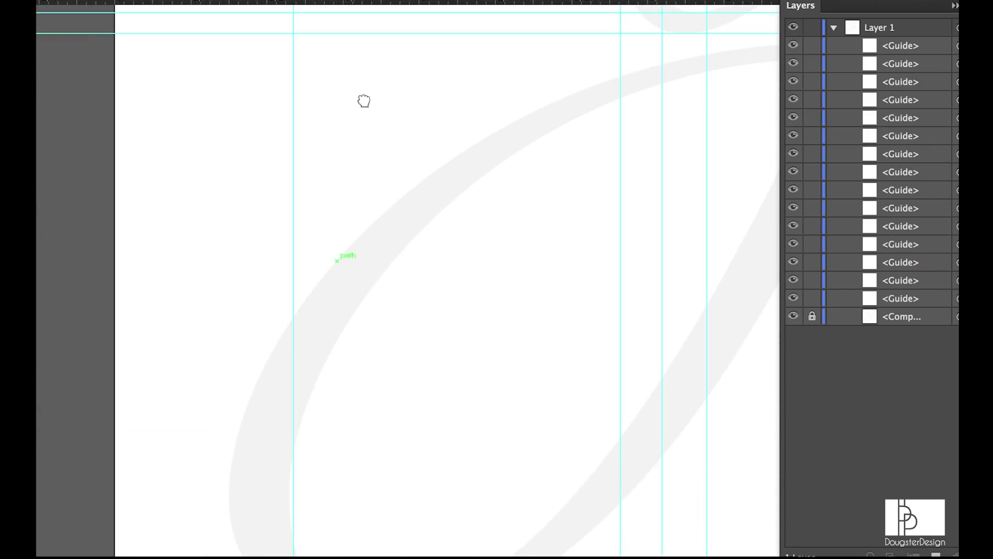
drag(119, 359, 123, 256)
drag(37, 278, 291, 407)
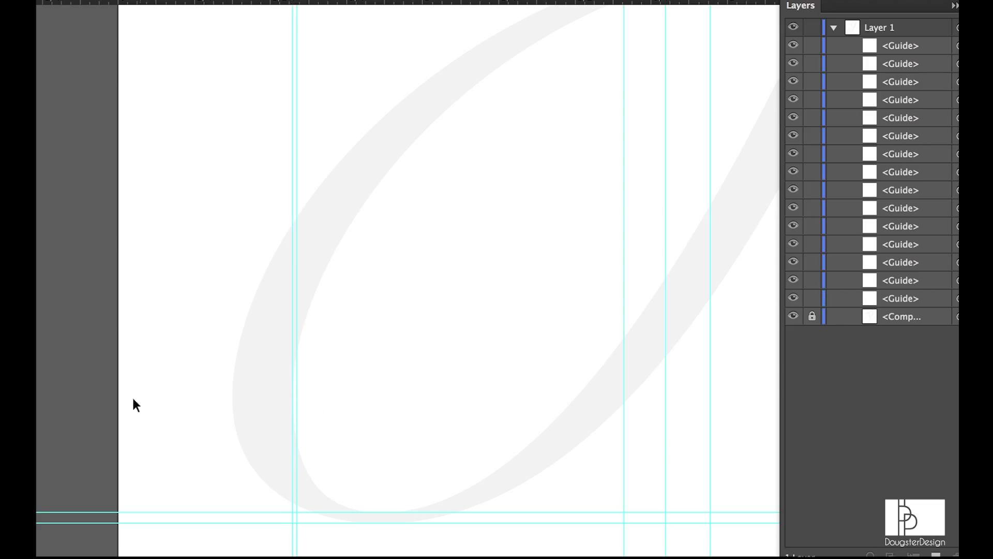
drag(38, 361, 231, 401)
- Place horizontal guides at the upper and lower edges of the exit stroke's crest, where it crosses the stem
scroll(302, 362, right, 15)
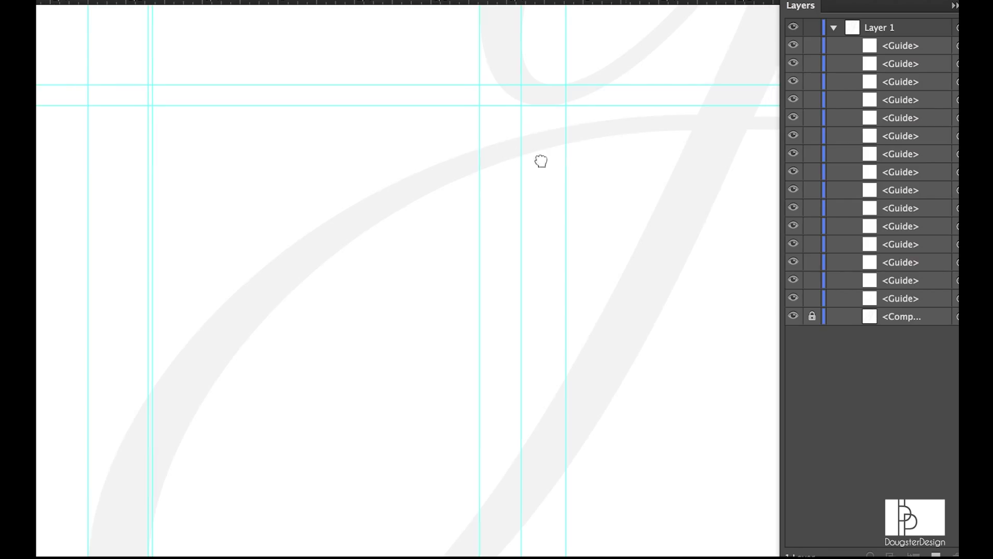
drag(413, 7, 397, 176)
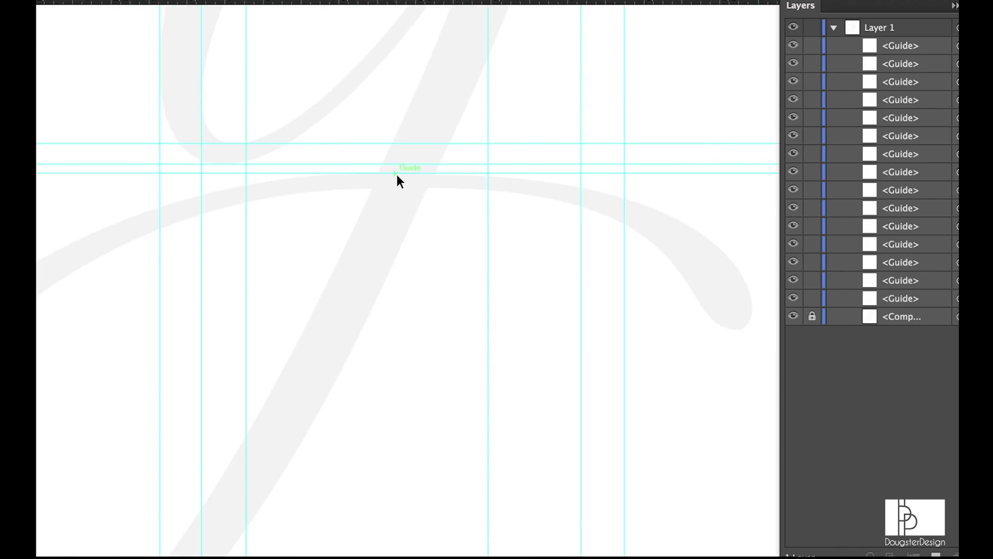
drag(410, 3, 380, 189)
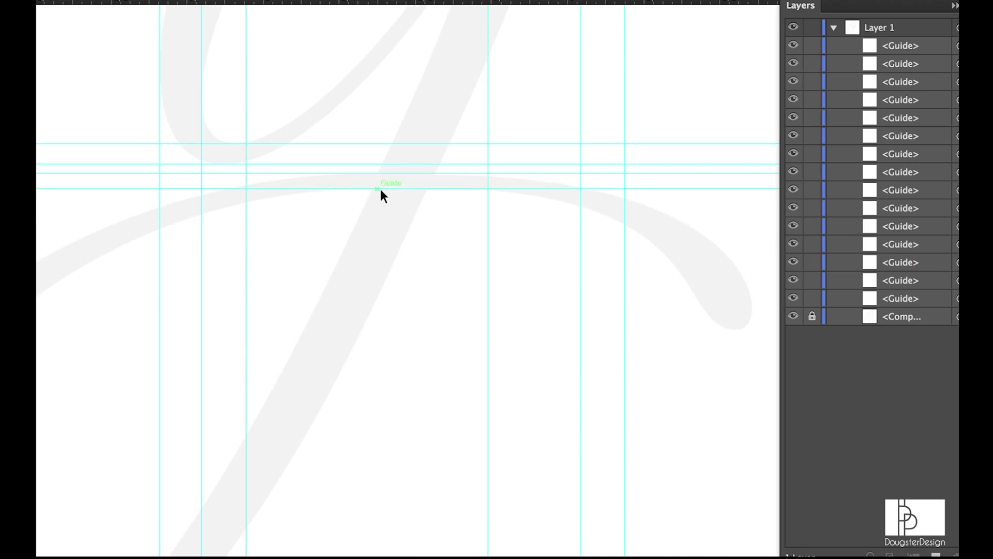
- Place a vertical guide at the exit stroke's right extreme and a horizontal guide at the lowest point of its rounded end
drag(676, 262, 463, 224)
drag(36, 268, 541, 267)
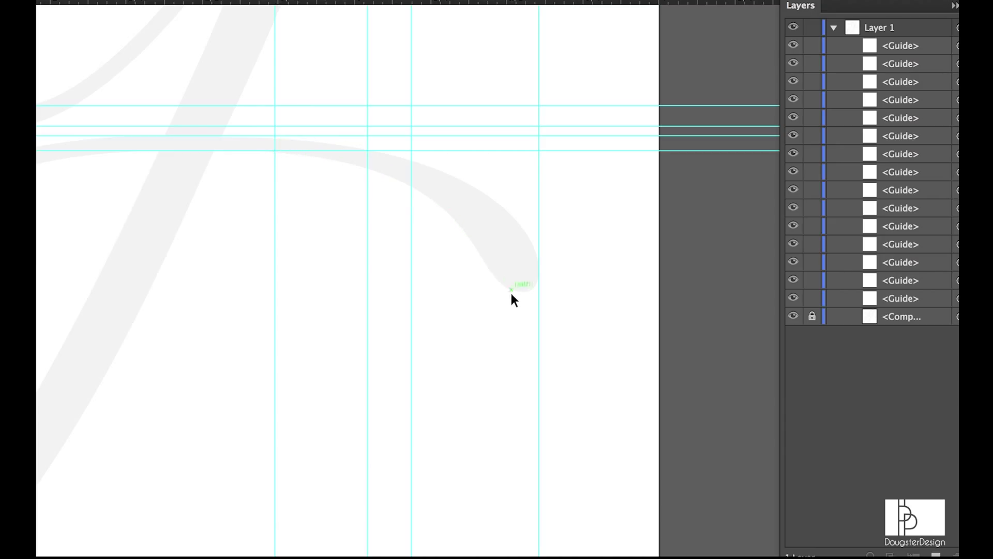
drag(39, 280, 199, 288)
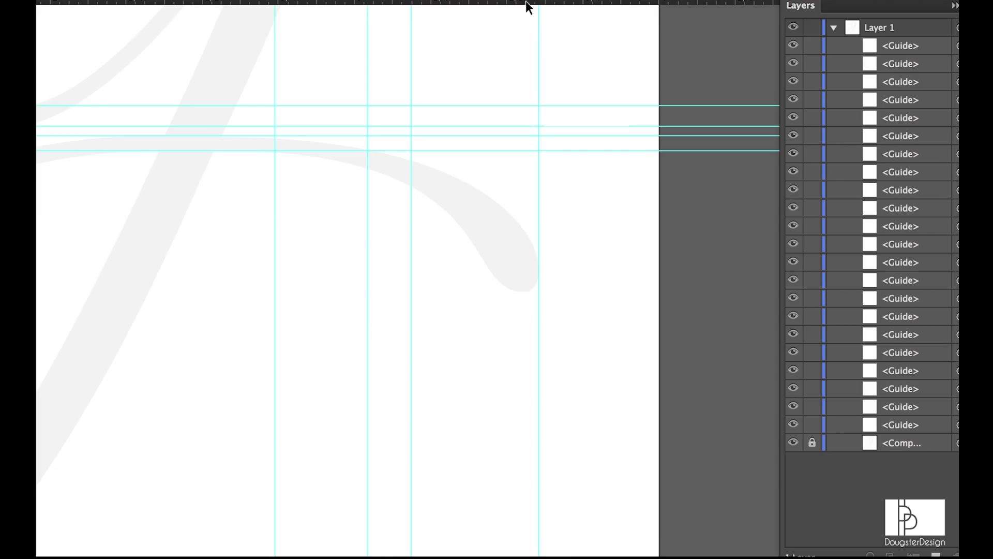
drag(525, 1, 525, 291)
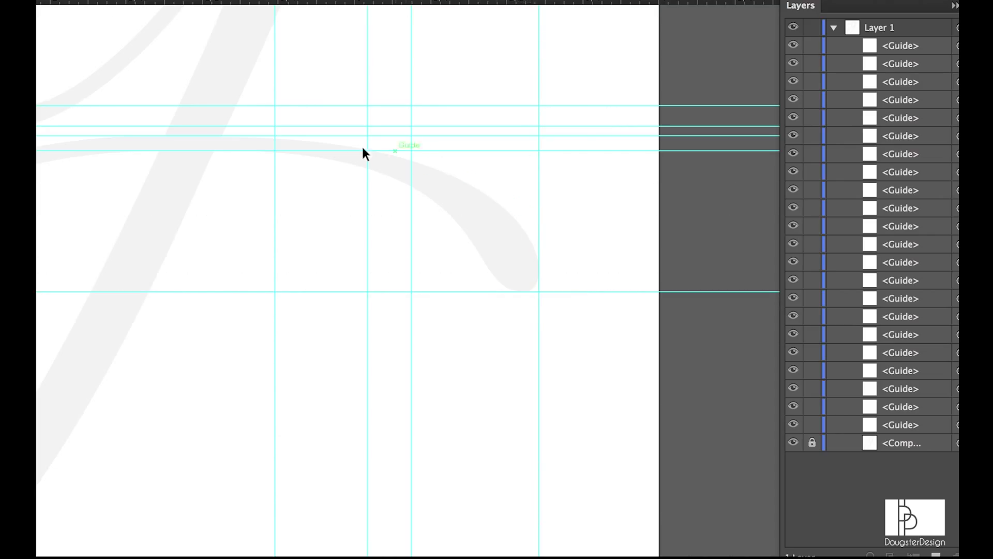
scroll(437, 293, down, 3)
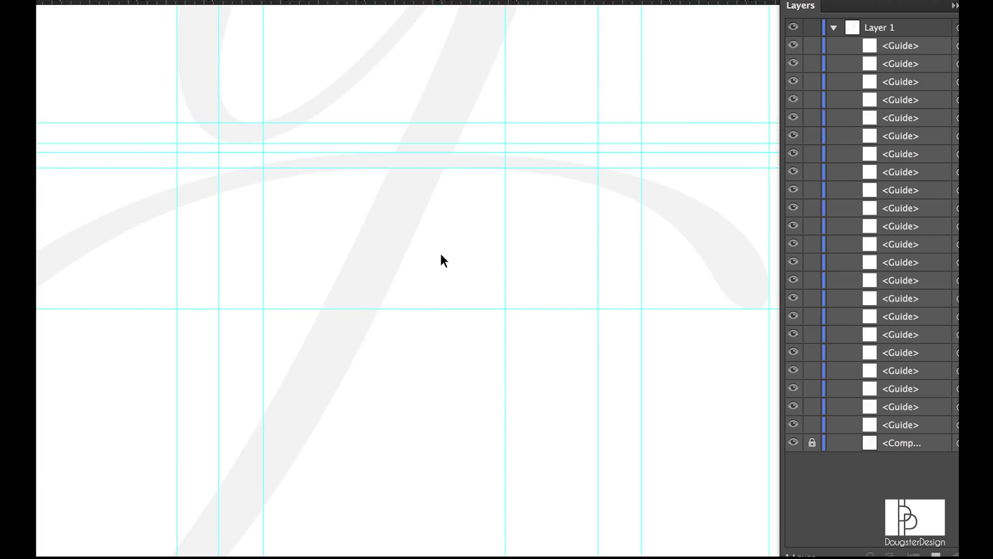
scroll(621, 233, down, 2)
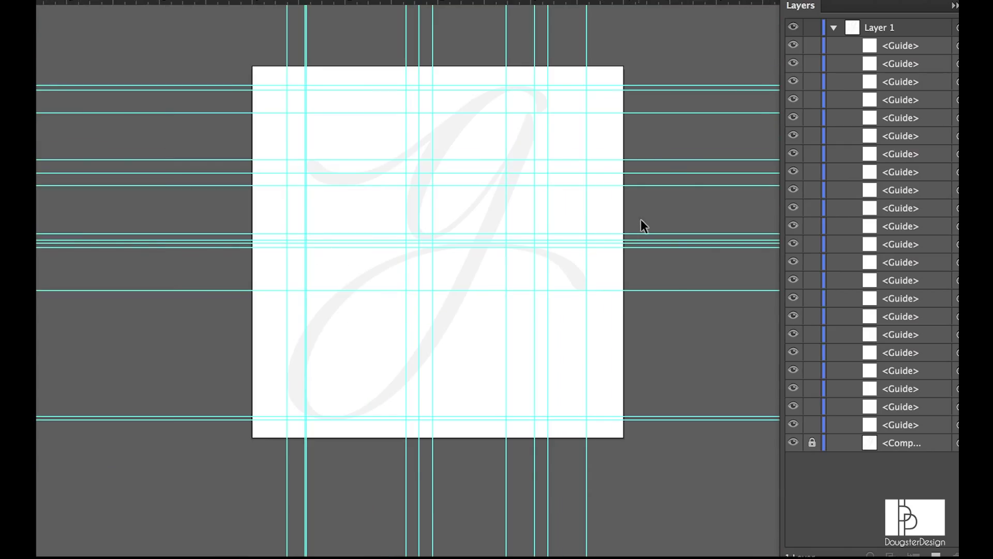
- Start a Pen path at the top of the entry stroke's rounded end and curve it to the low point of the stroke's upper edge
click(957, 5)
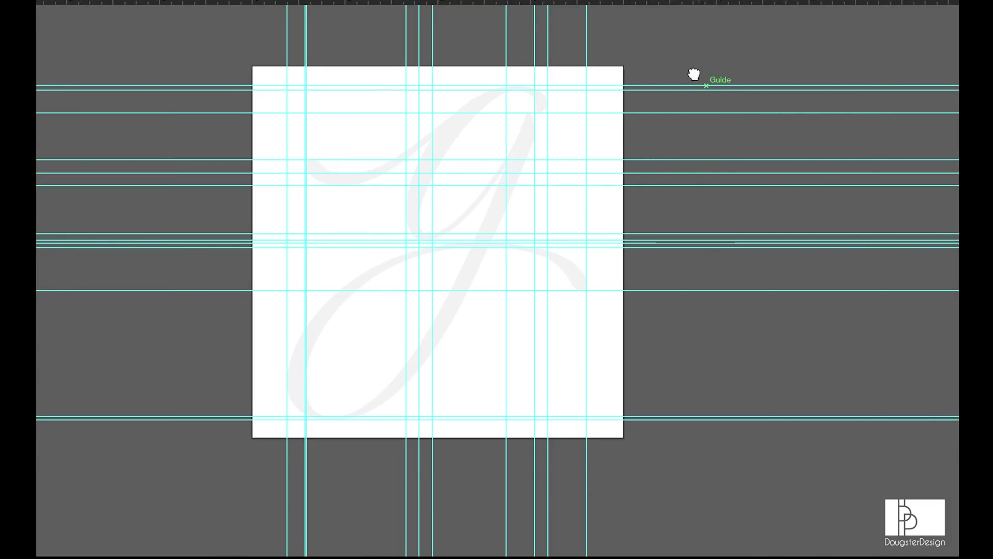
drag(694, 74, 678, 82)
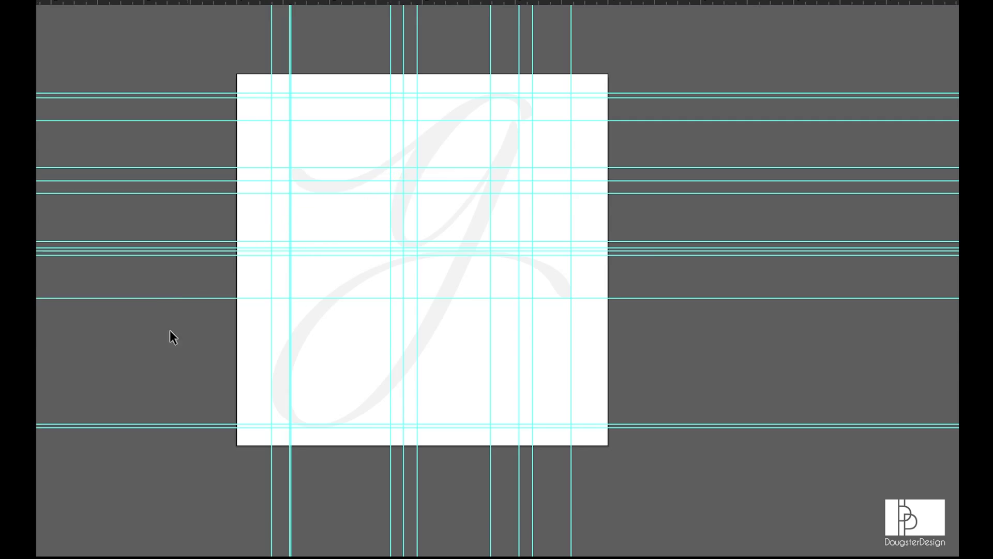
key(z)
drag(231, 78, 538, 306)
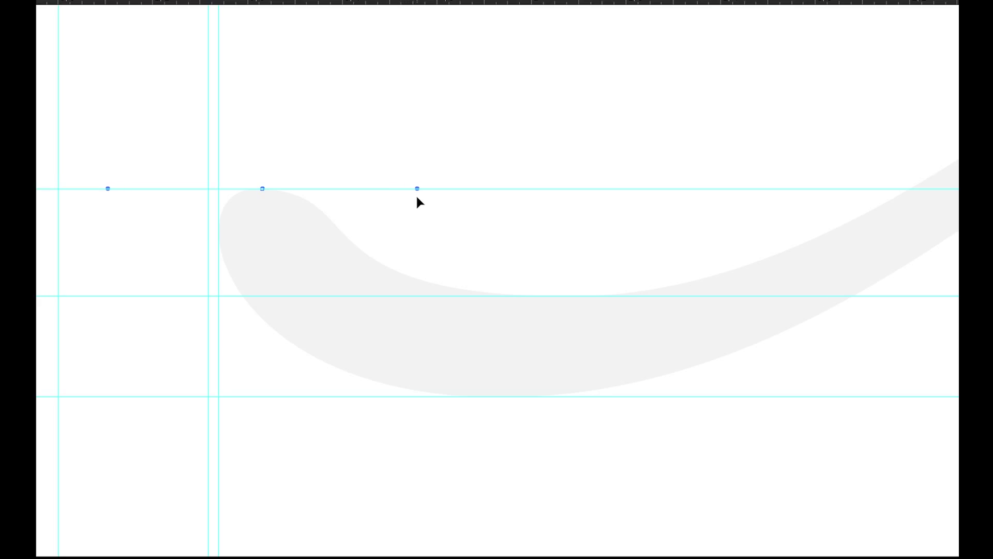
mouse_move(417, 192)
mouse_down()
mouse_move(428, 215)
mouse_move(576, 274)
mouse_move(492, 246)
mouse_move(647, 312)
mouse_move(705, 317)
mouse_move(656, 324)
mouse_move(676, 317)
mouse_up()
- Adjust the first curve's starting handle horizontally along its guide to match the entry stroke's upper edge
drag(345, 168, 279, 175)
drag(604, 179, 561, 181)
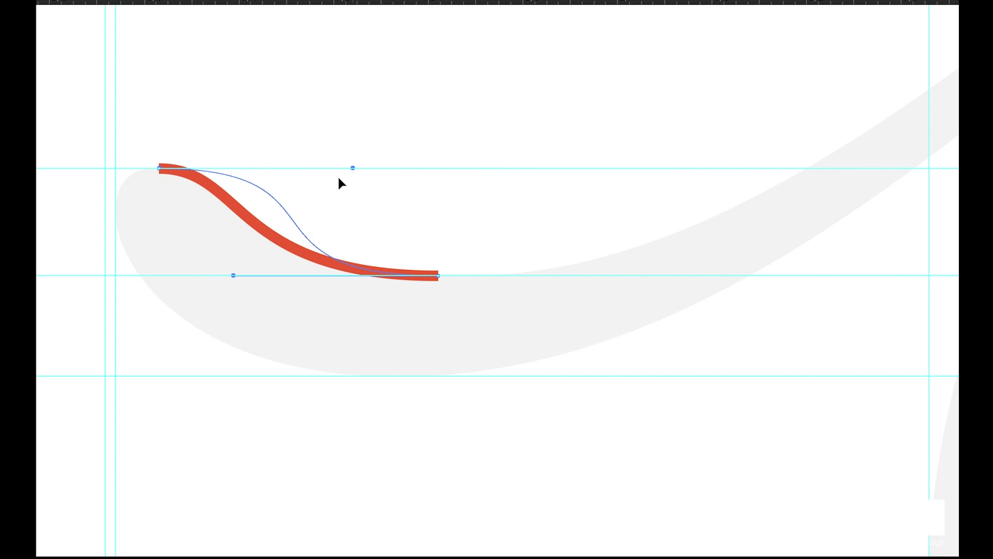
drag(284, 182, 244, 178)
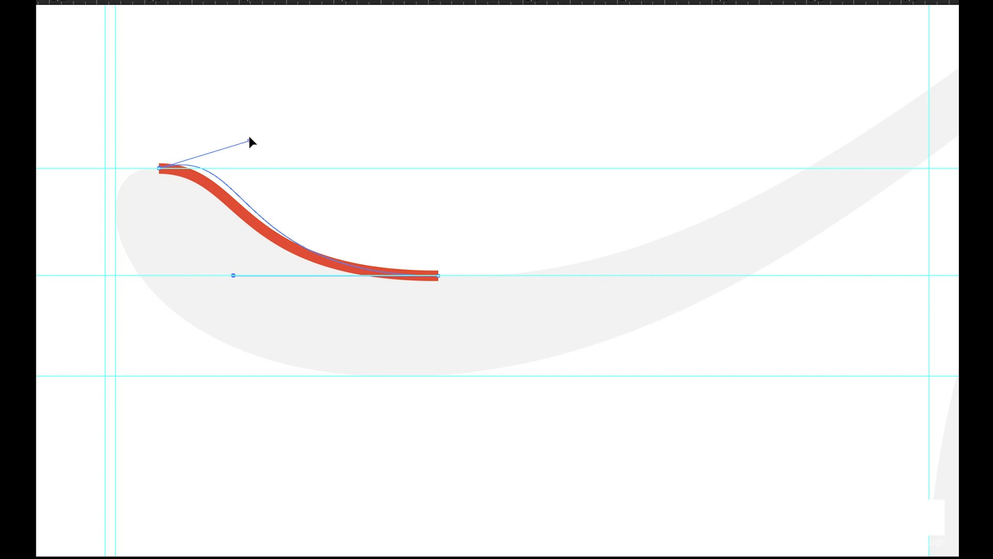
mouse_move(250, 138)
mouse_down()
mouse_move(251, 125)
mouse_move(281, 178)
mouse_up()
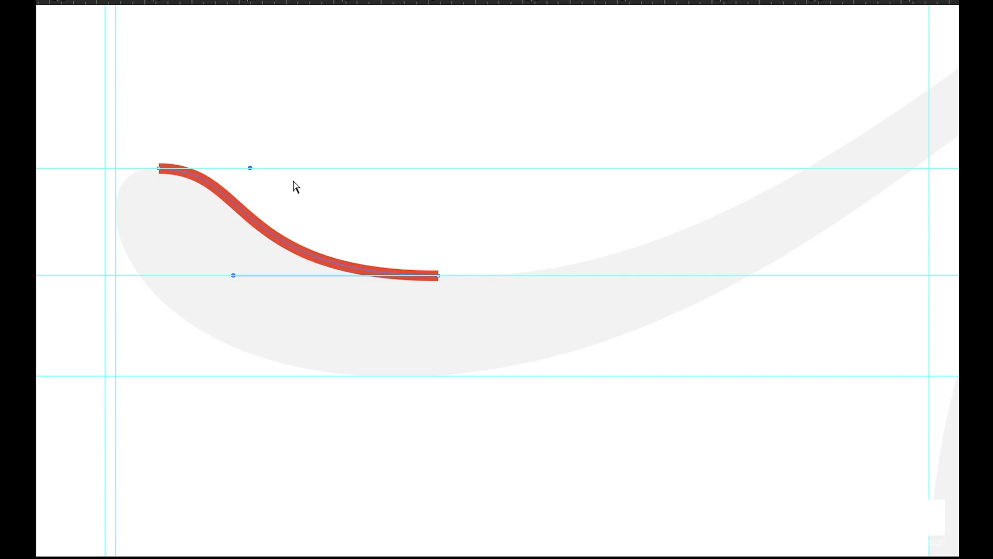
- Resume the Pen path from the anchor at the low point of the entry stroke's upper edge
key(a)
key(p)
click(439, 275)
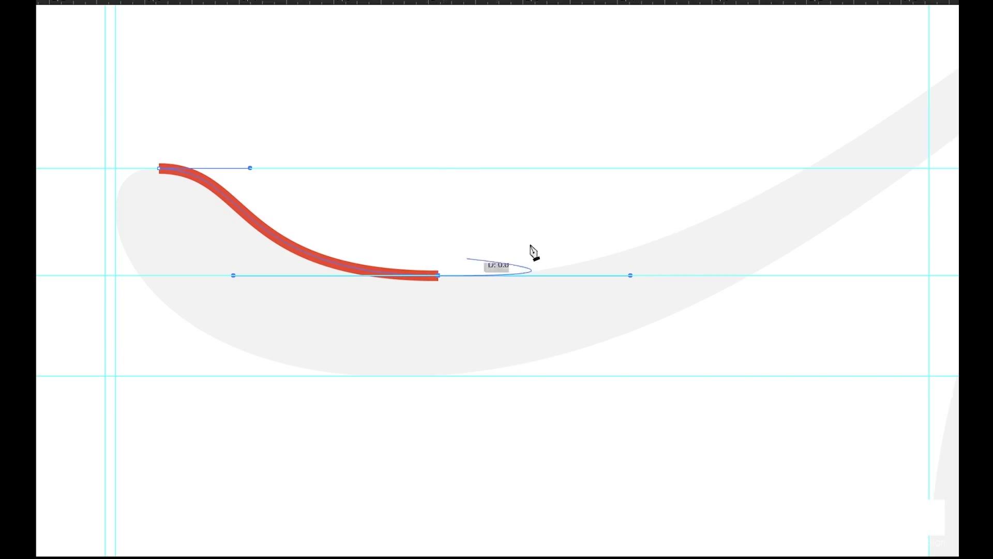
mouse_move(720, 206)
mouse_down()
mouse_move(650, 202)
mouse_move(670, 202)
mouse_move(373, 317)
mouse_move(382, 328)
mouse_move(551, 239)
mouse_move(356, 413)
mouse_up()
drag(714, 131, 415, 215)
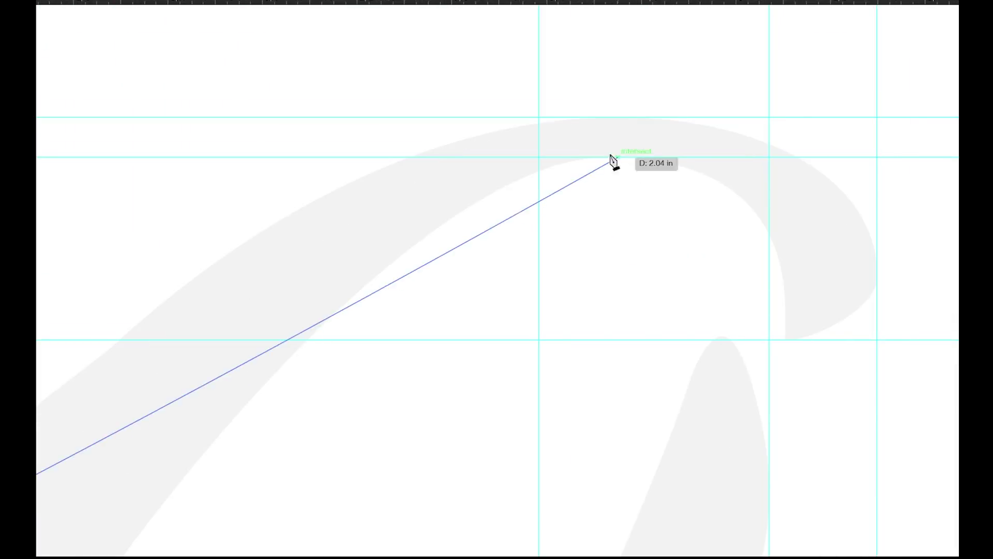
drag(623, 117, 837, 116)
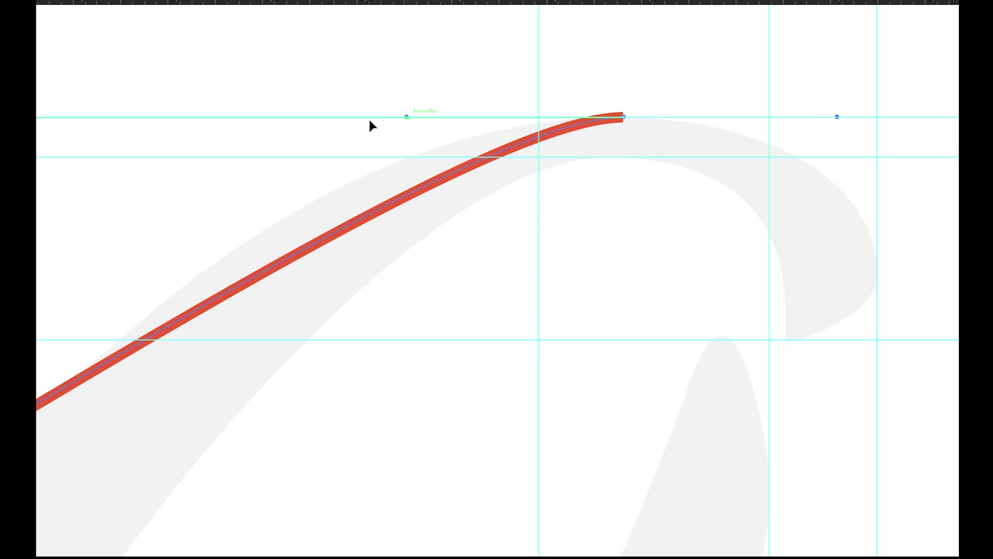
drag(407, 117, 310, 129)
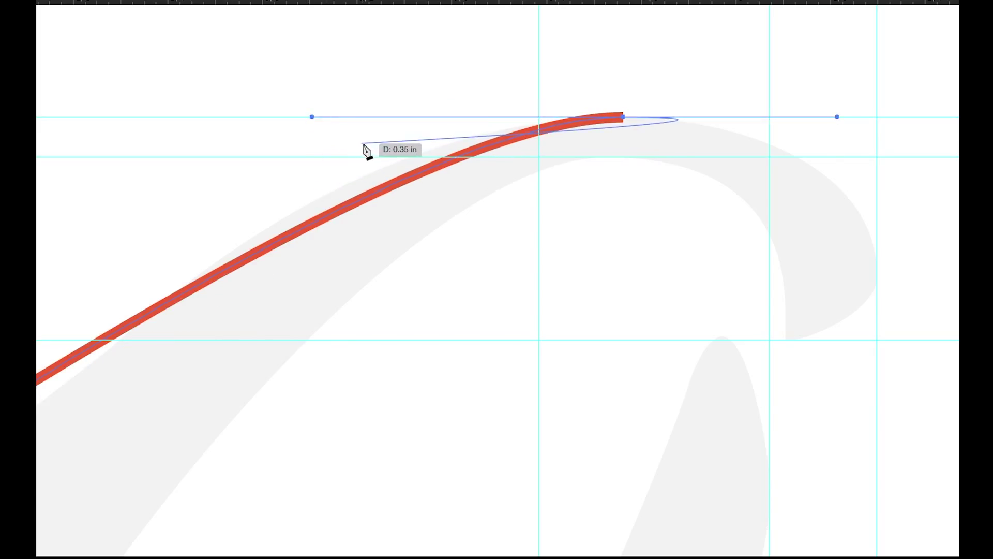
key(Escape)
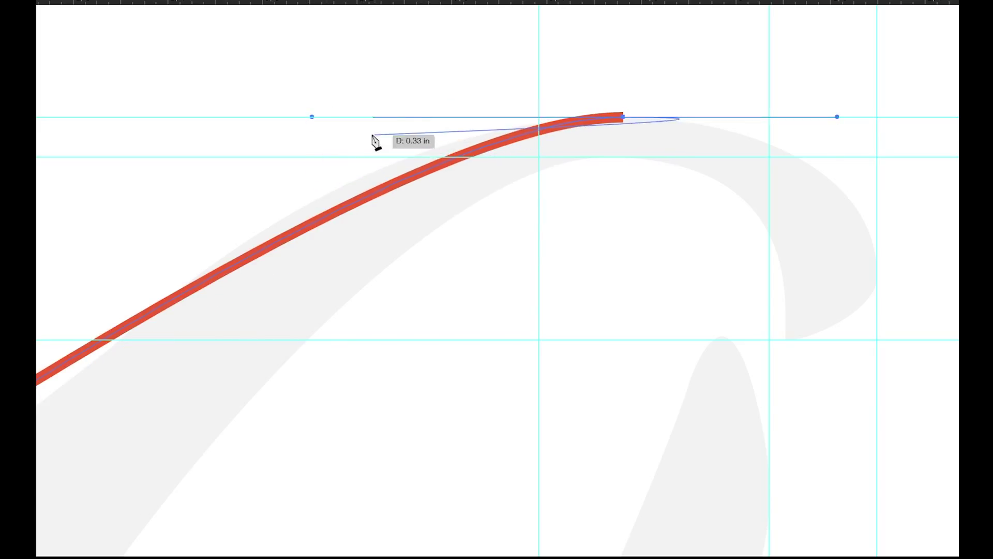
drag(313, 118, 312, 405)
drag(441, 228, 493, 3)
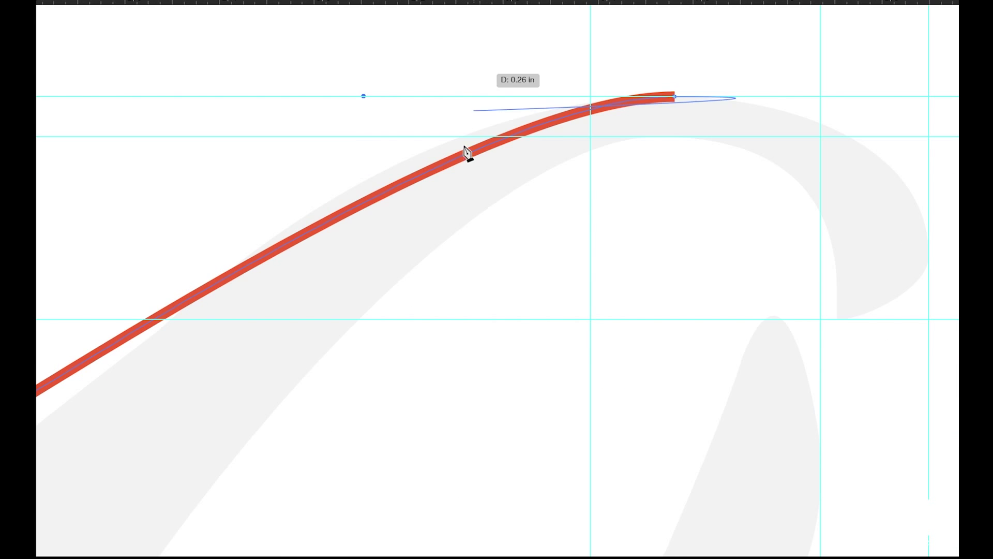
key(ctrl+z)
key(ctrl+z)
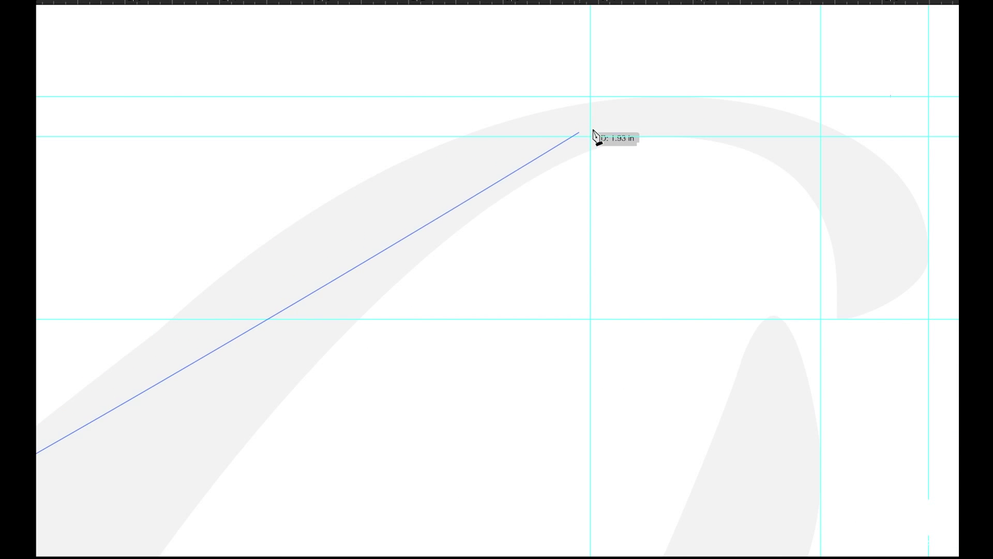
- Curve the path up to the outer highest point of the g and adjust both horizontal handles to fit the upstroke's outer edge
drag(671, 97, 871, 103)
drag(413, 224, 732, 39)
drag(395, 252, 662, 120)
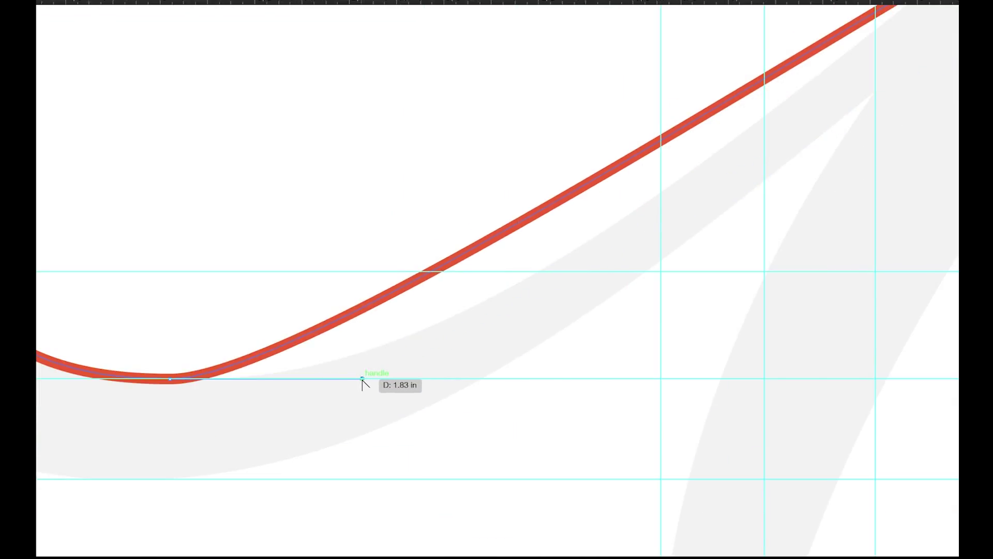
mouse_move(362, 379)
mouse_down()
mouse_move(725, 370)
mouse_move(569, 386)
mouse_up()
key(ctrl+minus)
key(ctrl+minus)
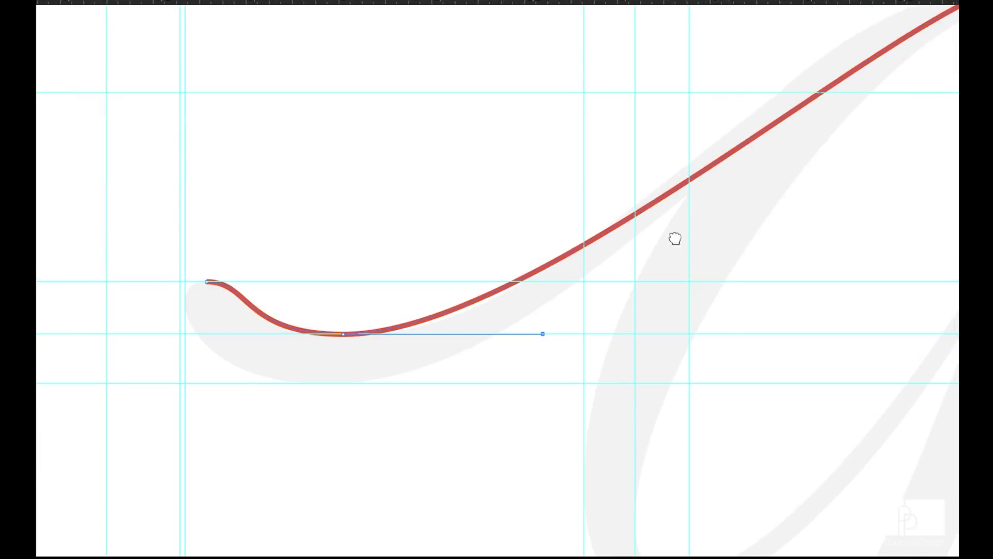
drag(675, 238, 345, 385)
mouse_move(596, 131)
mouse_down()
mouse_move(608, 137)
mouse_move(424, 133)
mouse_up()
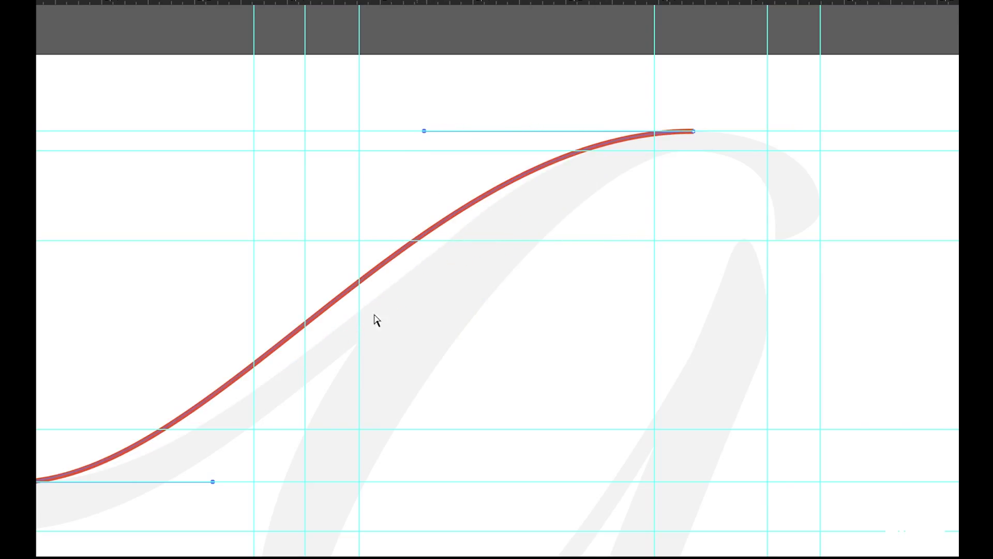
drag(212, 482, 295, 482)
drag(439, 132, 445, 131)
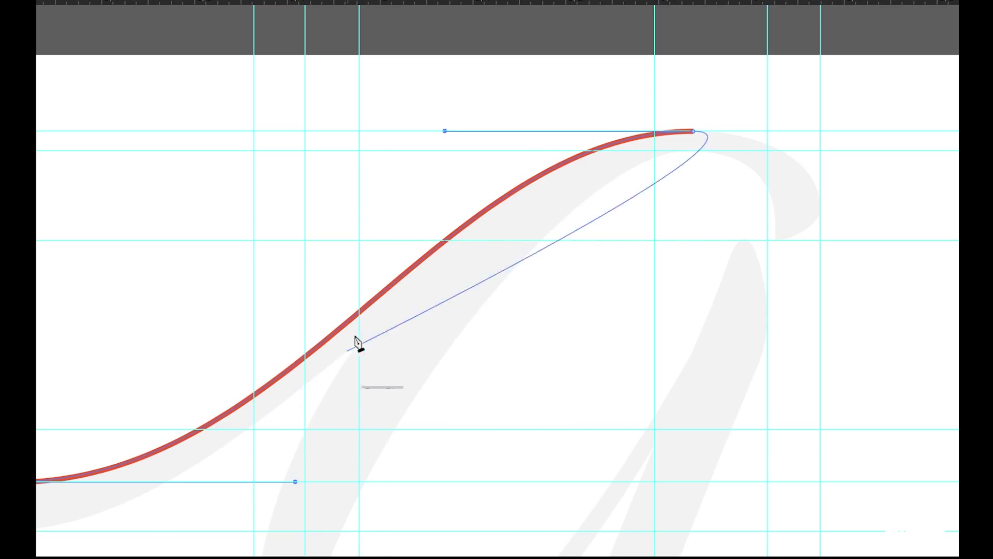
- Trace the hooked terminal through its right extreme and lower corner, returning to the inner highest point of the arch
drag(678, 279, 373, 233)
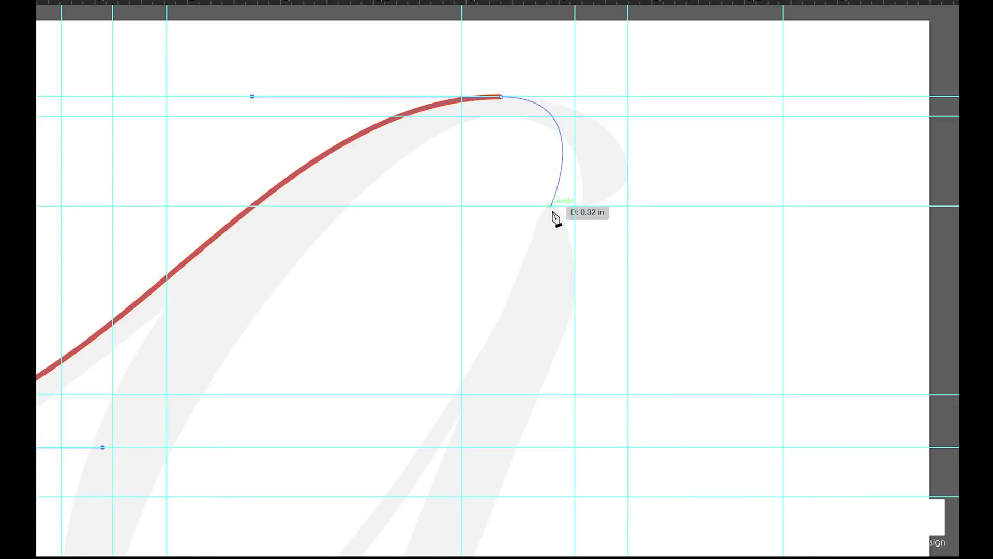
drag(629, 170, 628, 192)
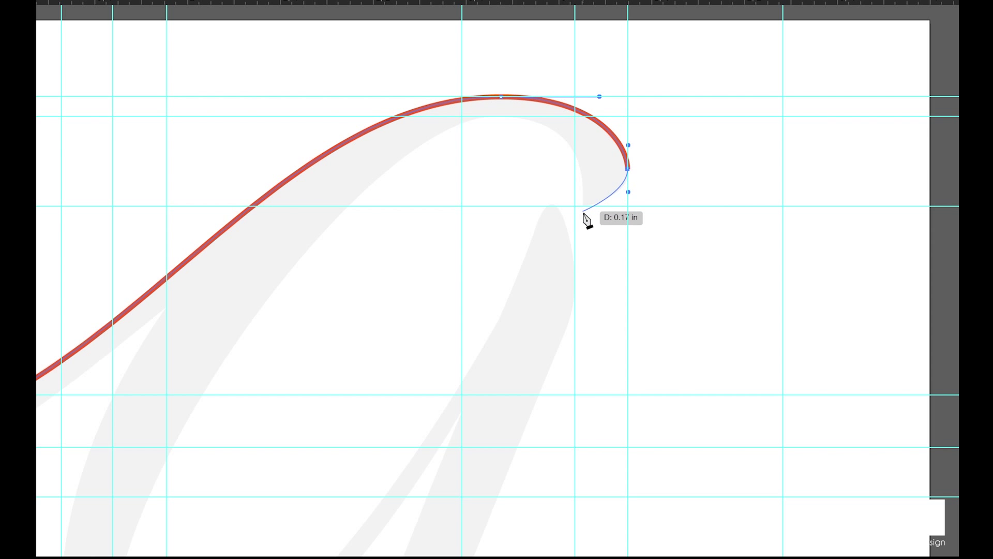
drag(584, 206, 567, 207)
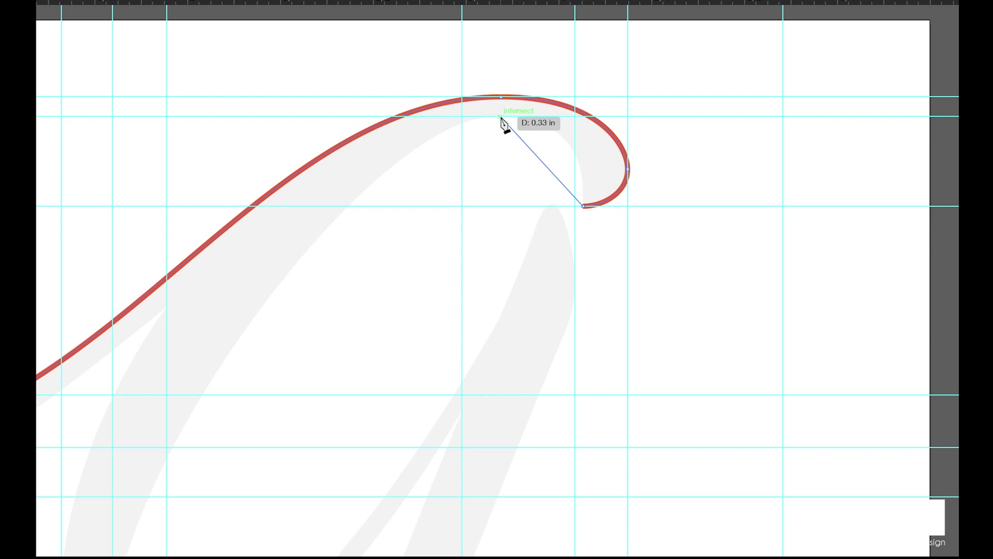
drag(501, 117, 493, 119)
drag(411, 120, 406, 120)
- Curve the path down to the bowl's inner lowest point and lengthen the arch's inner handle to fit the bowl's inside edge
drag(414, 303, 527, 127)
drag(433, 267, 497, 199)
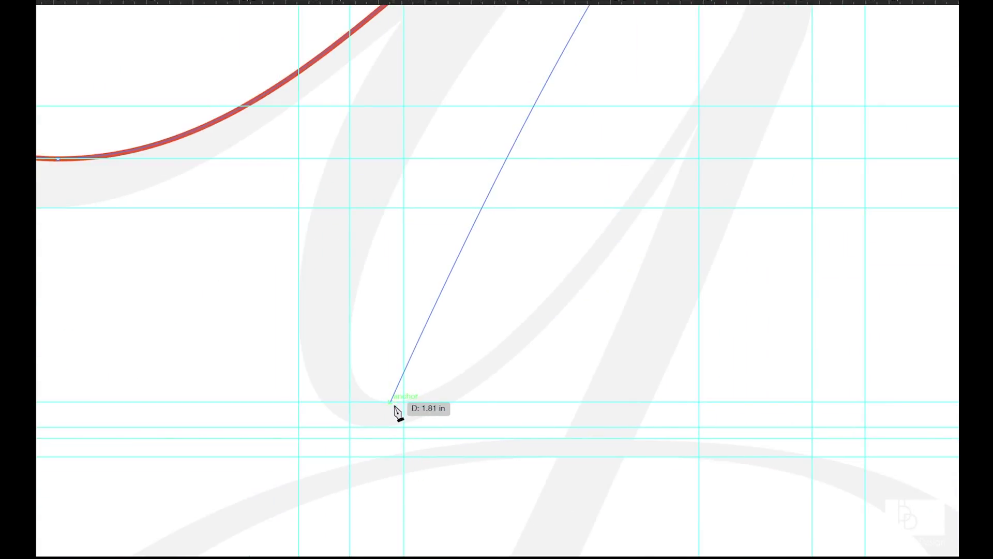
drag(392, 403, 544, 412)
drag(619, 183, 537, 411)
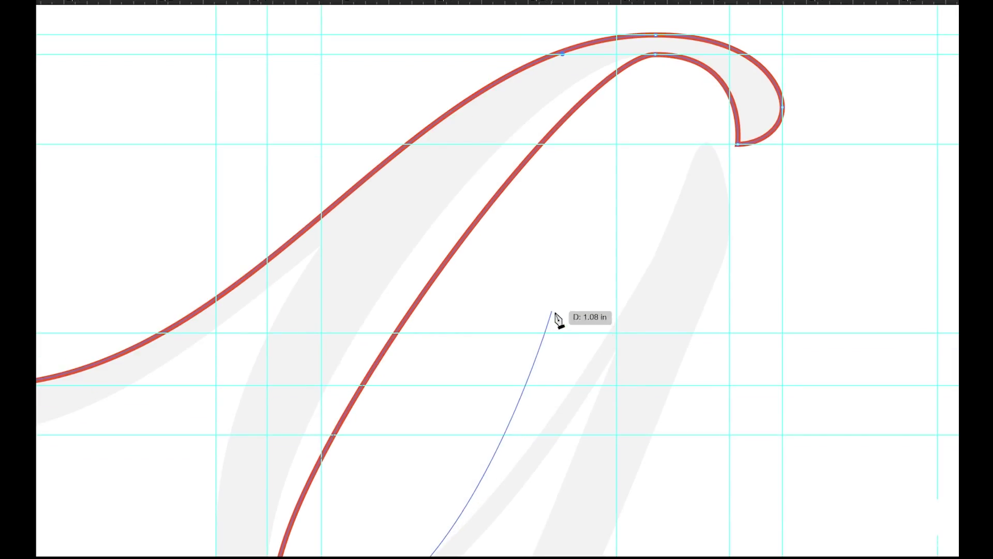
key(ctrl+minus)
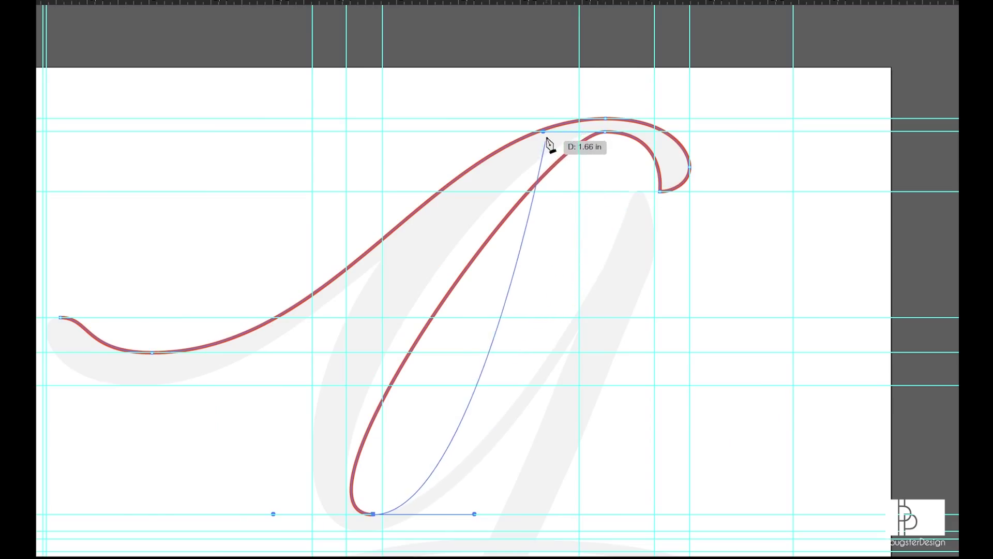
mouse_move(544, 133)
mouse_down()
mouse_move(492, 133)
mouse_move(504, 157)
mouse_move(488, 133)
mouse_move(470, 131)
mouse_up()
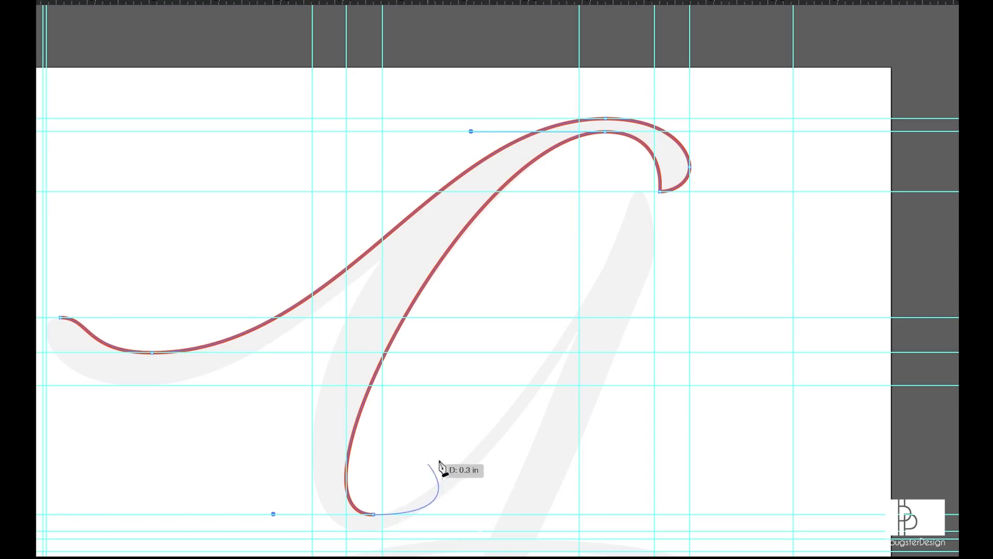
- Carry the path up the bowl's thin connecting stroke and turn it back with a small rounded tip inside the stem
drag(529, 387, 483, 324)
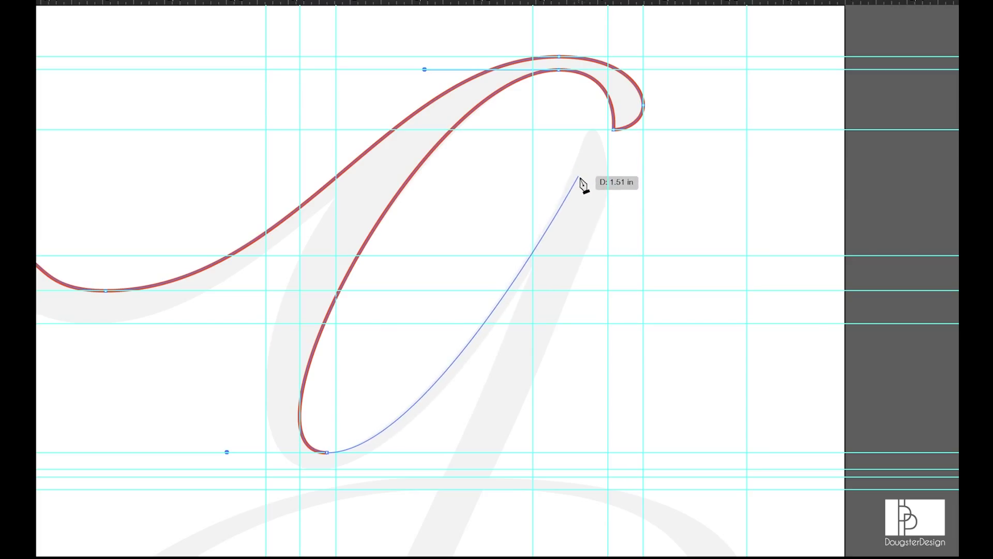
drag(579, 175, 589, 176)
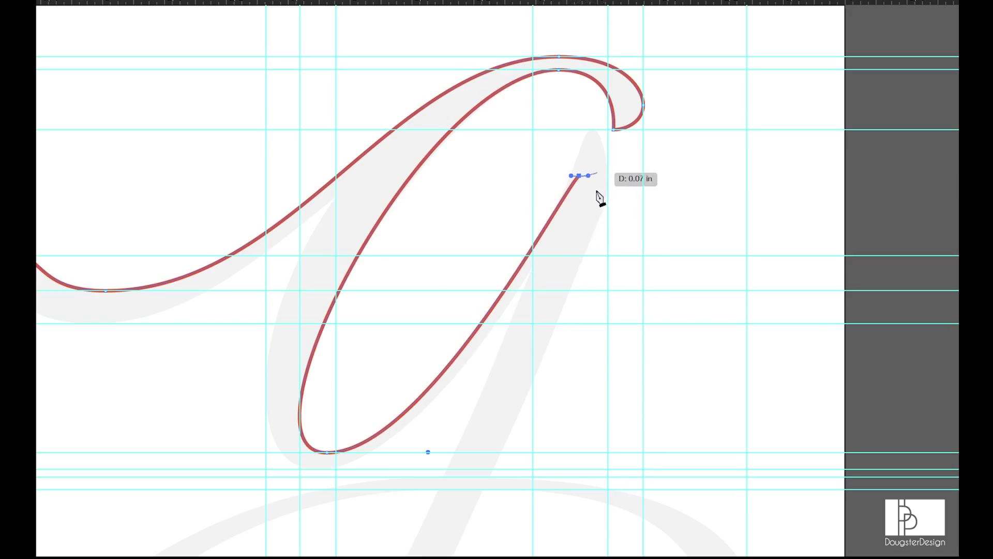
click(574, 209)
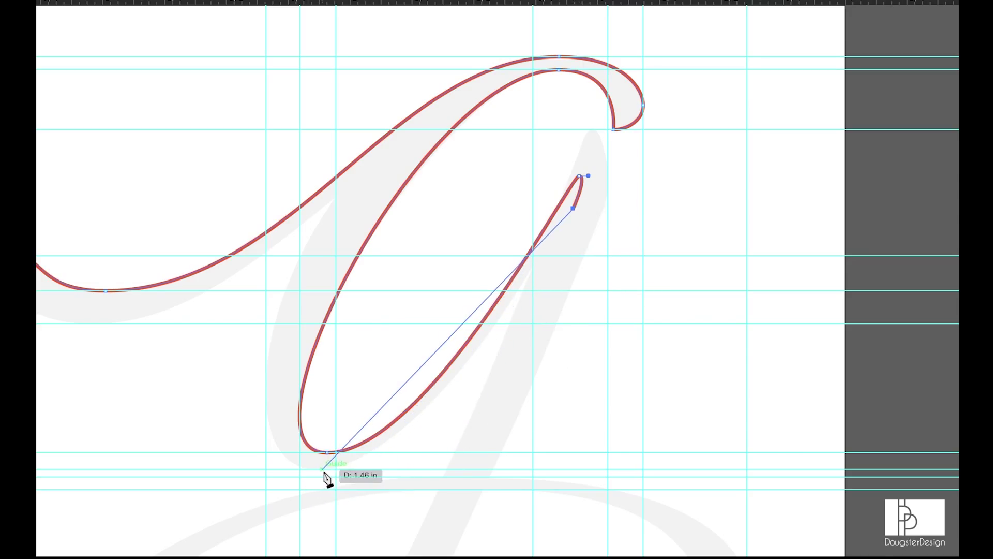
- Trace the bowl's outer edge through its lowest point and left extreme to a corner at the entry stroke junction, adjusting handles to fit
drag(323, 469, 226, 488)
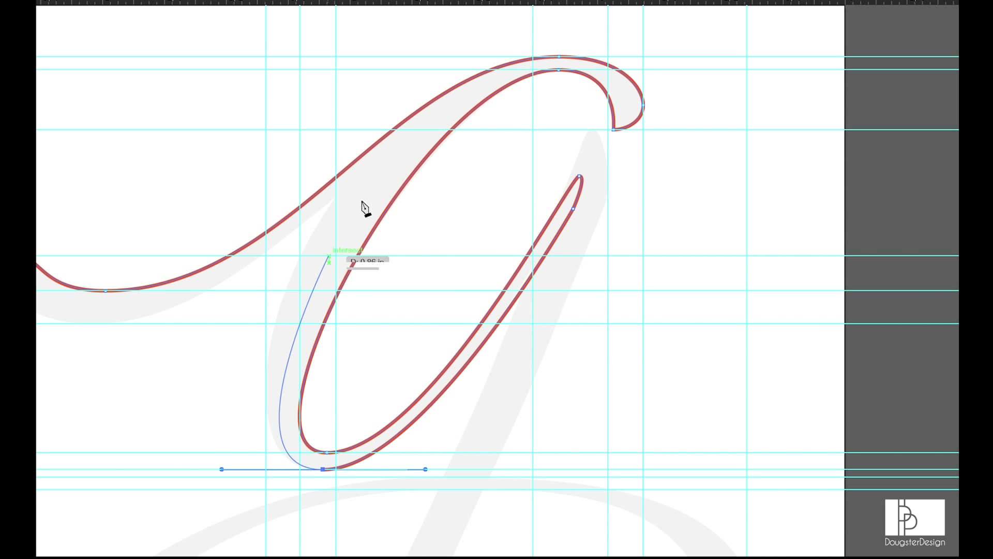
click(267, 390)
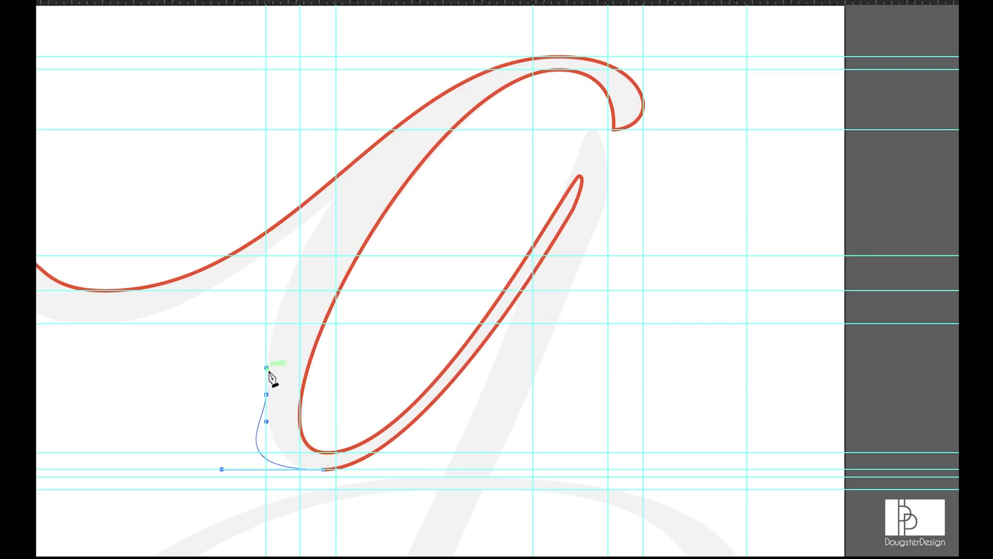
drag(267, 369, 267, 368)
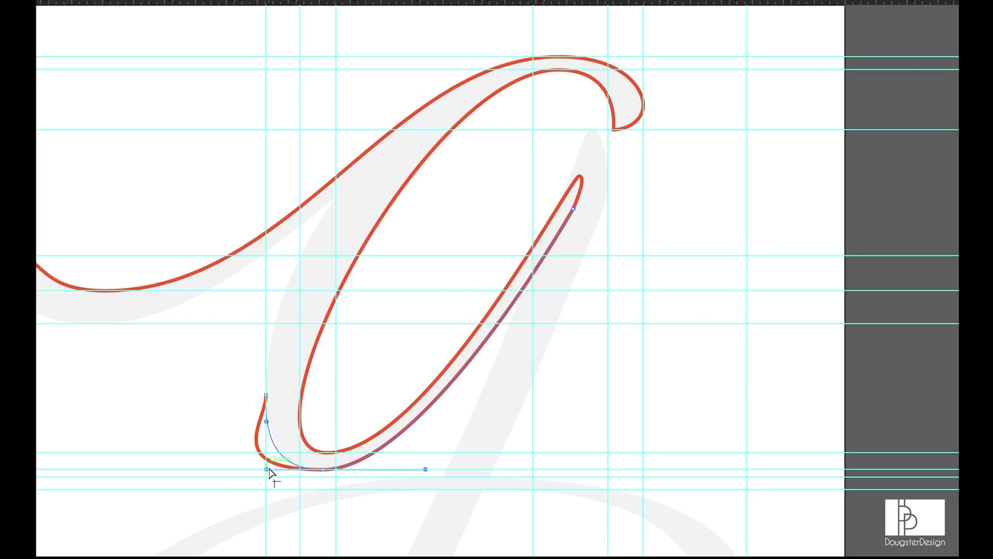
drag(269, 469, 268, 470)
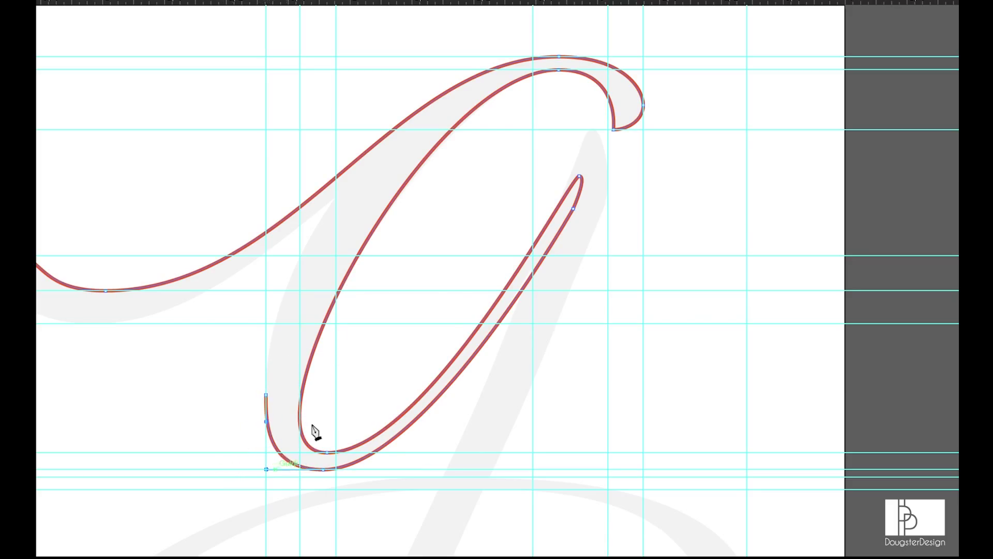
click(336, 196)
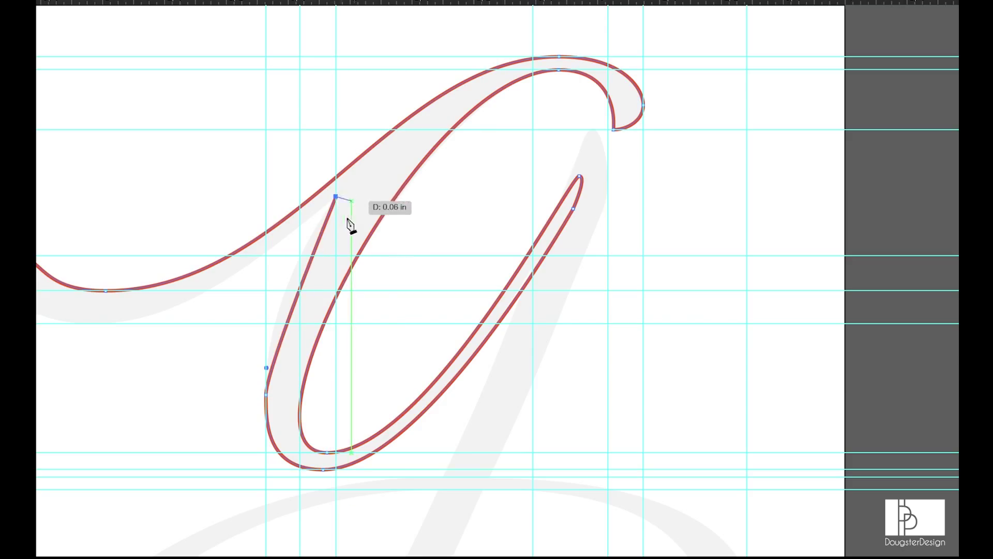
drag(268, 367, 269, 287)
- Trace the entry stroke's underside through its lowest point and left extreme, closing the path at the stroke's starting anchor
drag(248, 341, 547, 299)
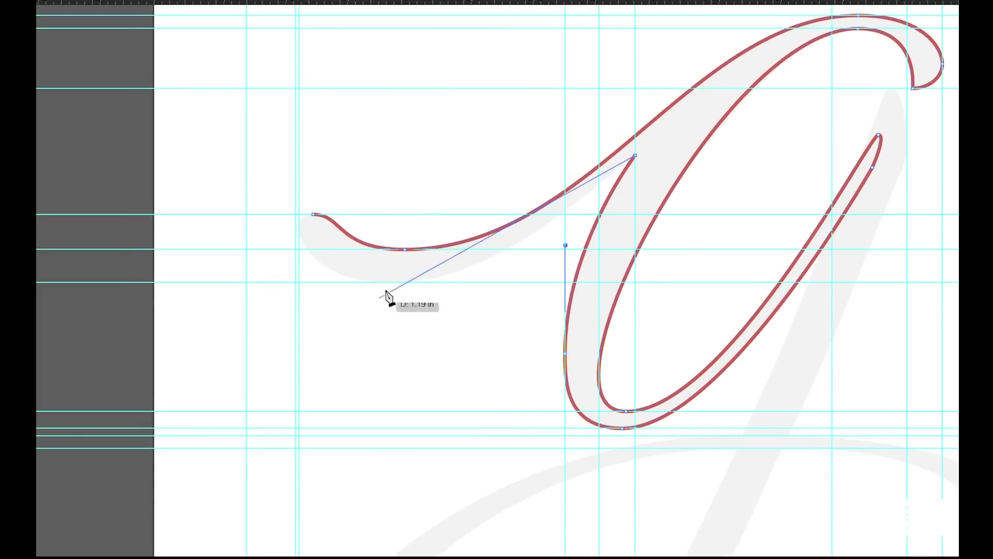
drag(388, 293, 303, 287)
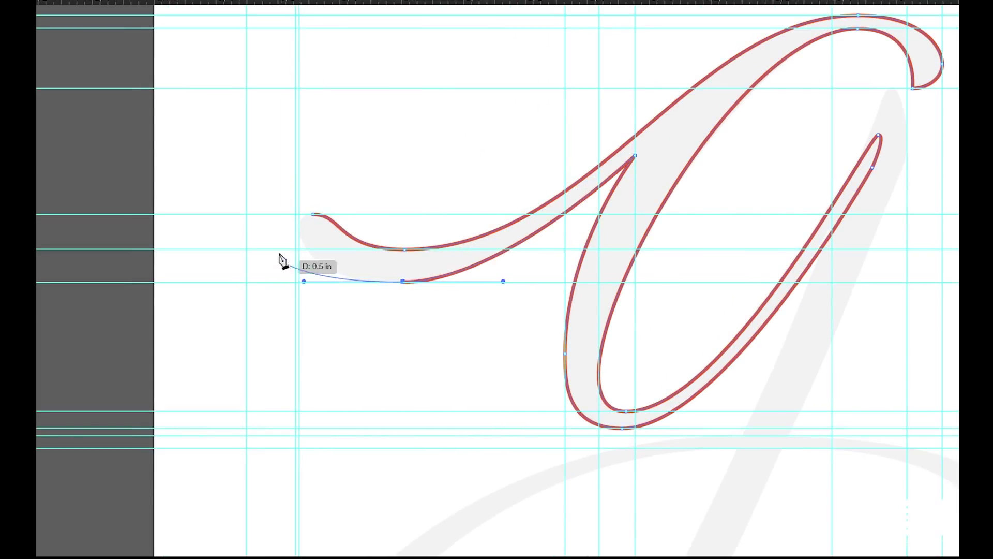
click(305, 223)
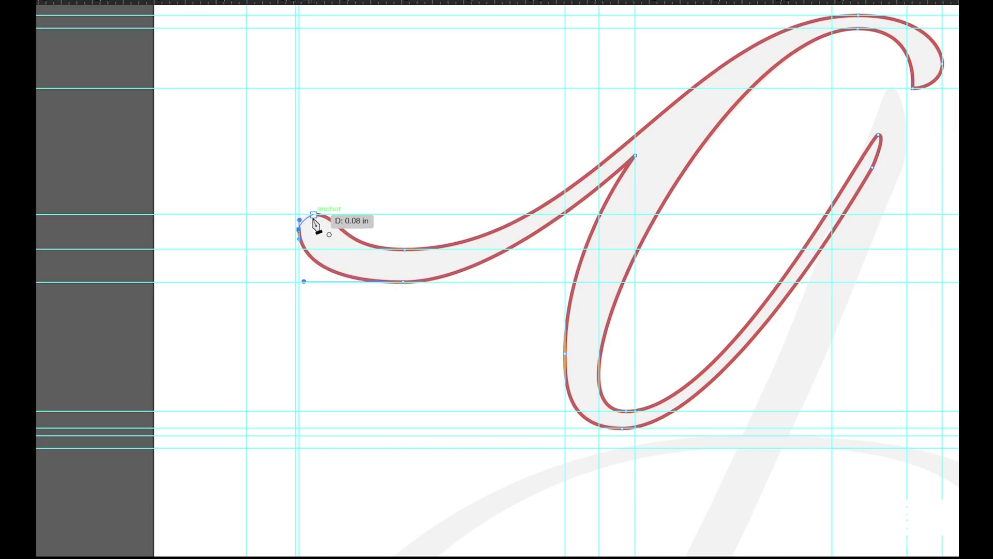
ctrl+click(319, 217)
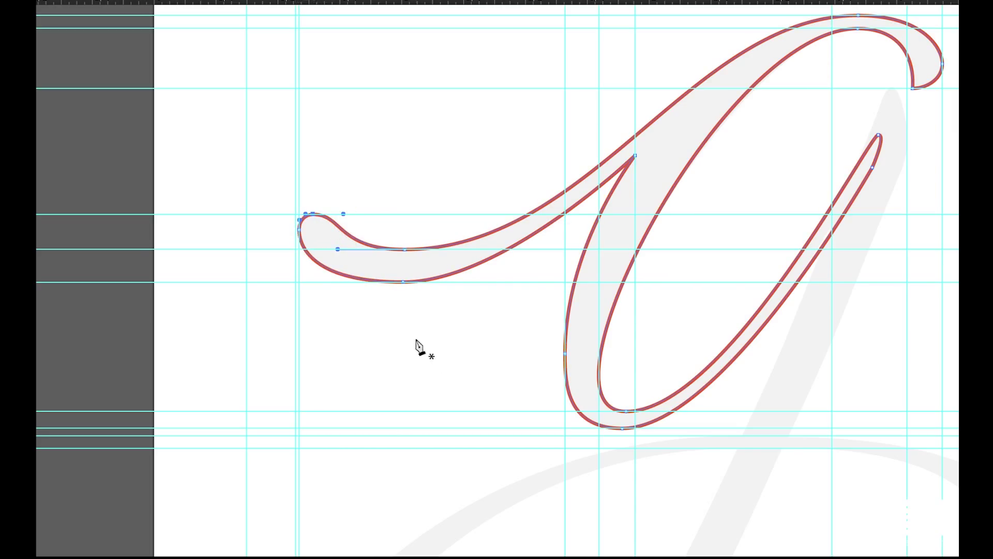
- Swap the fill and stroke of the closed bowl and entry stroke path for a solid red shape, and deselect it
key(v)
drag(430, 324, 406, 275)
key(shift+x)
click(344, 356)
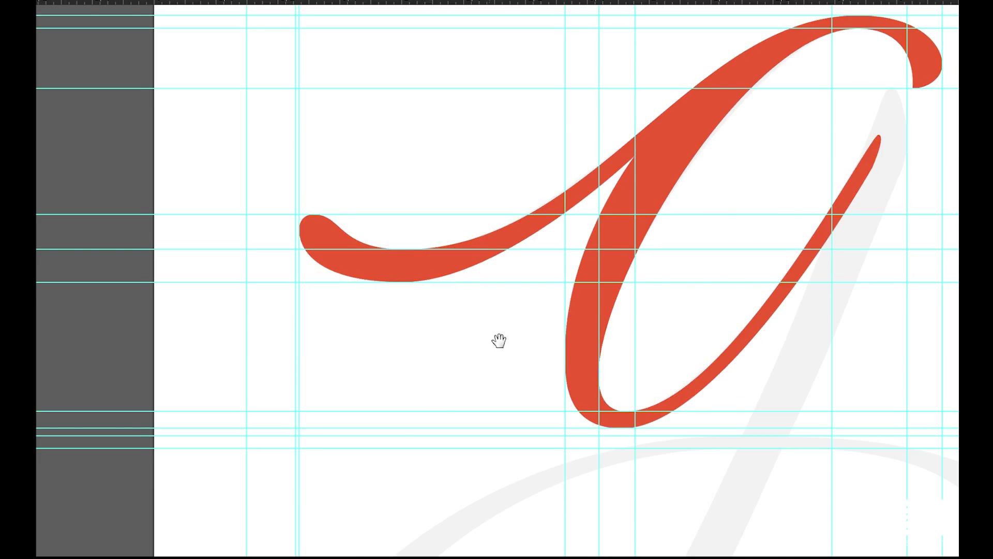
- Start a new path with the Pen tool at the stem's top tip and curve it through the stem's right extreme
mouse_move(499, 339)
mouse_down()
mouse_move(352, 399)
mouse_move(332, 397)
mouse_up()
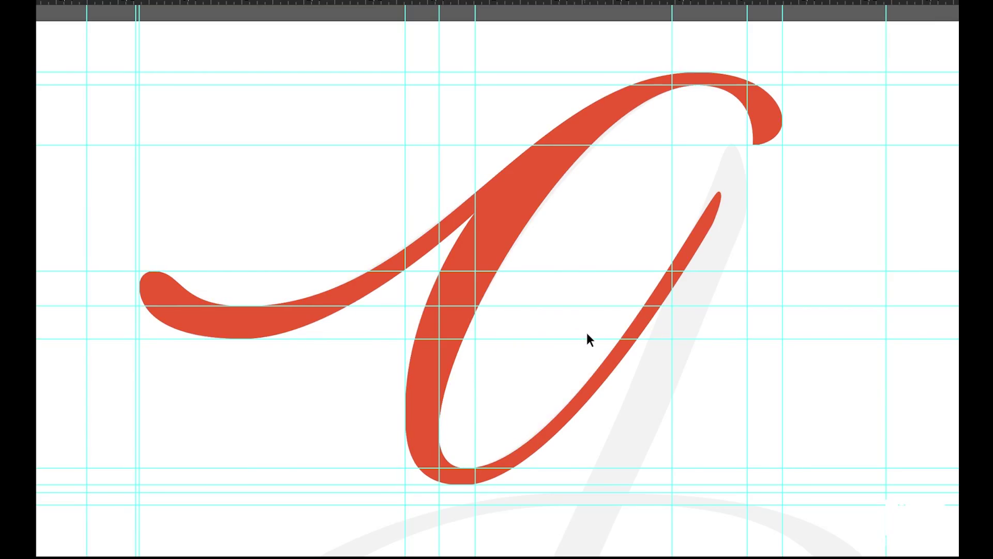
drag(589, 324, 403, 270)
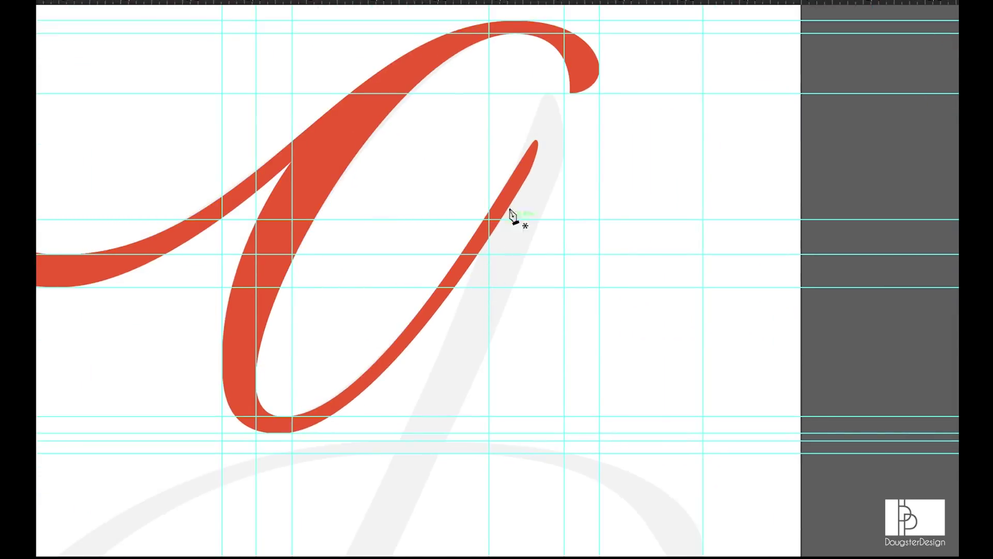
click(549, 92)
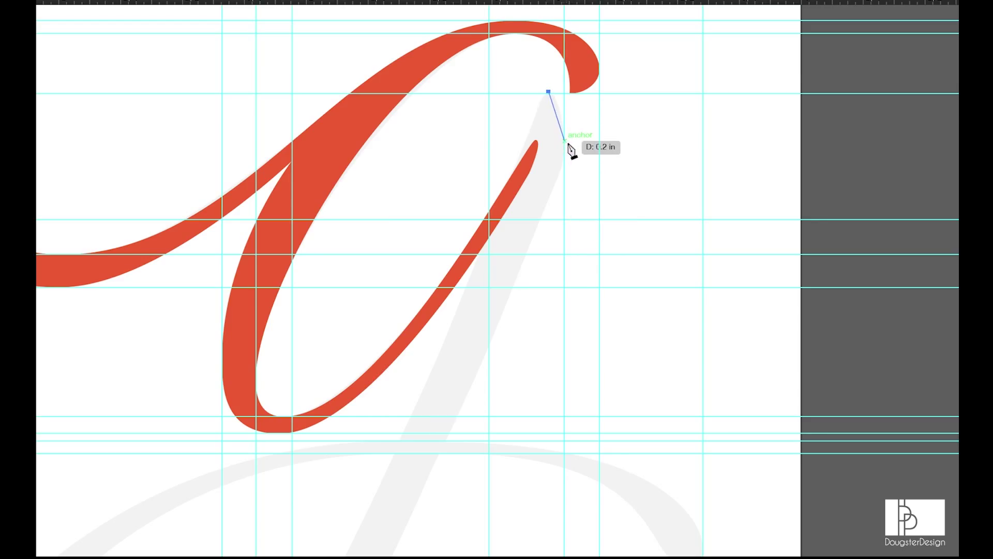
drag(560, 176, 560, 252)
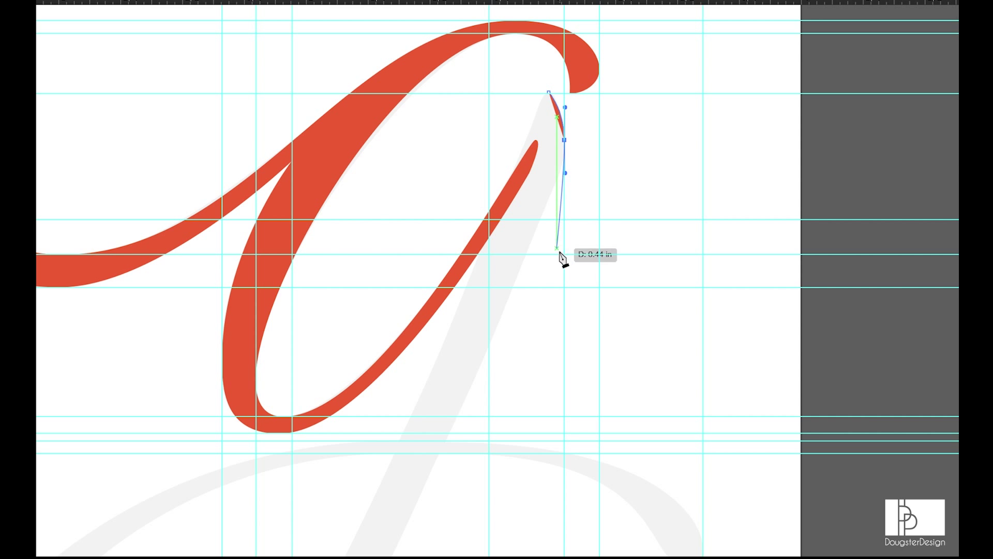
drag(555, 114, 556, 185)
drag(571, 119, 565, 200)
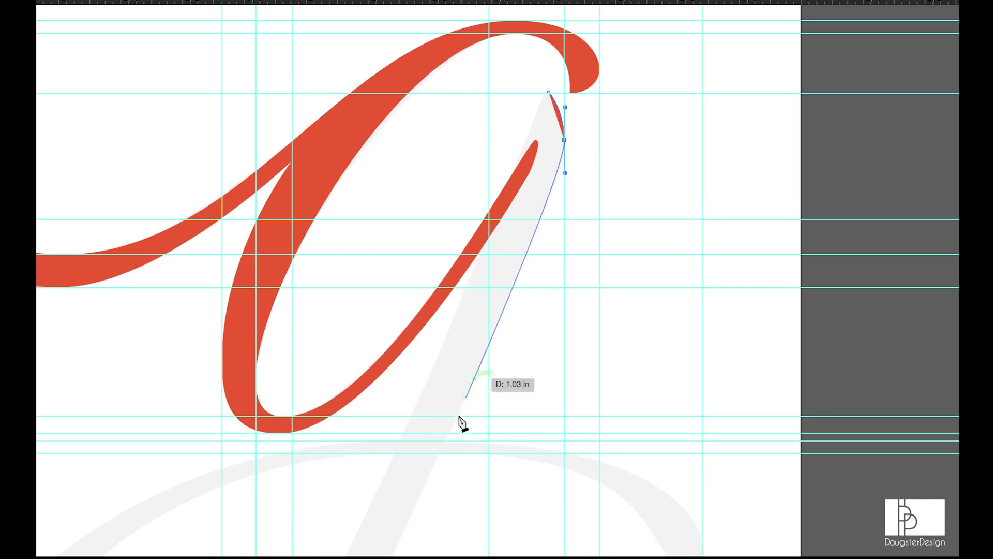
- Carry the stem's outer edge down to the descender loop's lowest point and extend the horizontal handle to fit the template
drag(461, 421, 576, 216)
drag(425, 495, 530, 186)
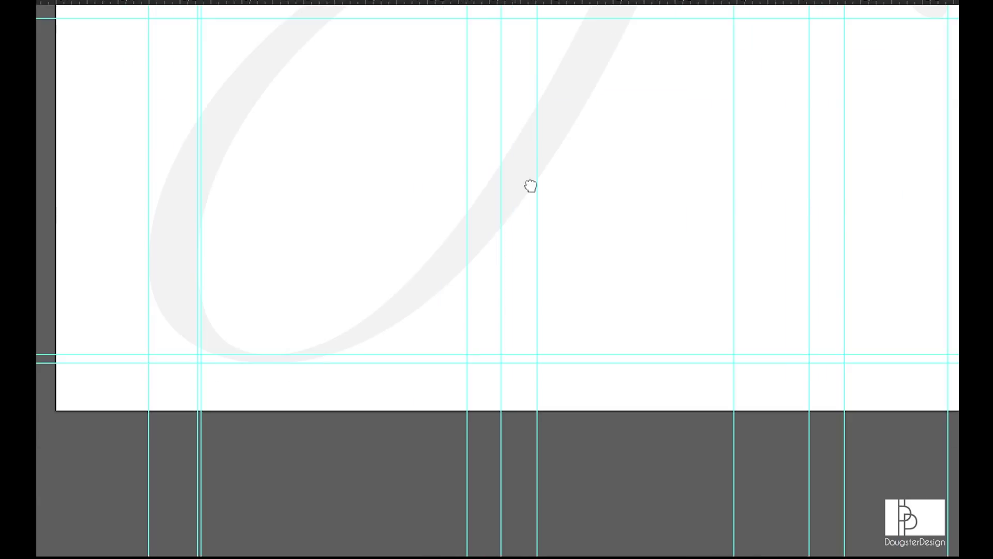
drag(277, 365, 268, 389)
key(ctrl+minus)
key(ctrl+minus)
drag(767, 235, 667, 328)
drag(434, 415, 546, 443)
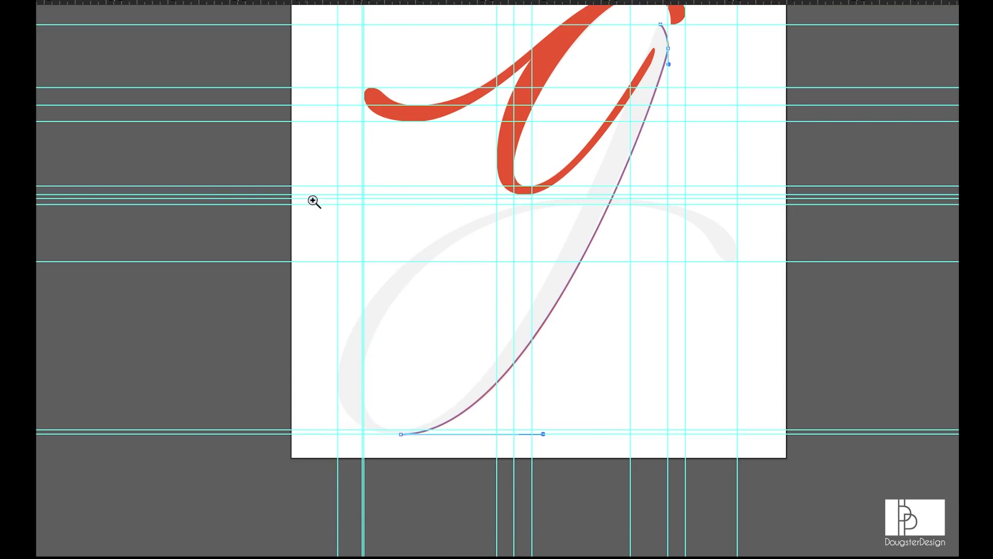
- Curve the path up to the descender loop's outer left extreme and shorten the lowest point's handle to fit the edge
drag(314, 201, 594, 504)
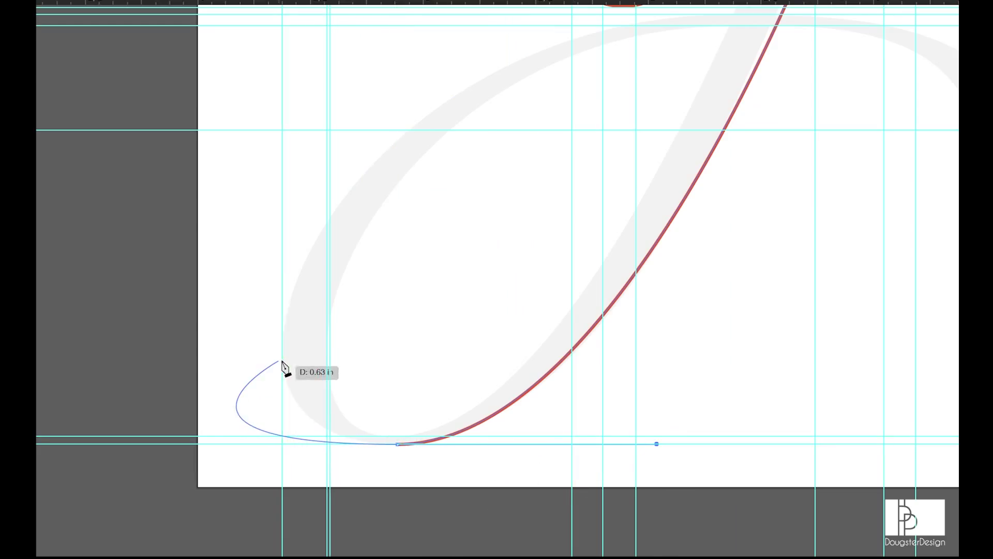
drag(282, 359, 280, 405)
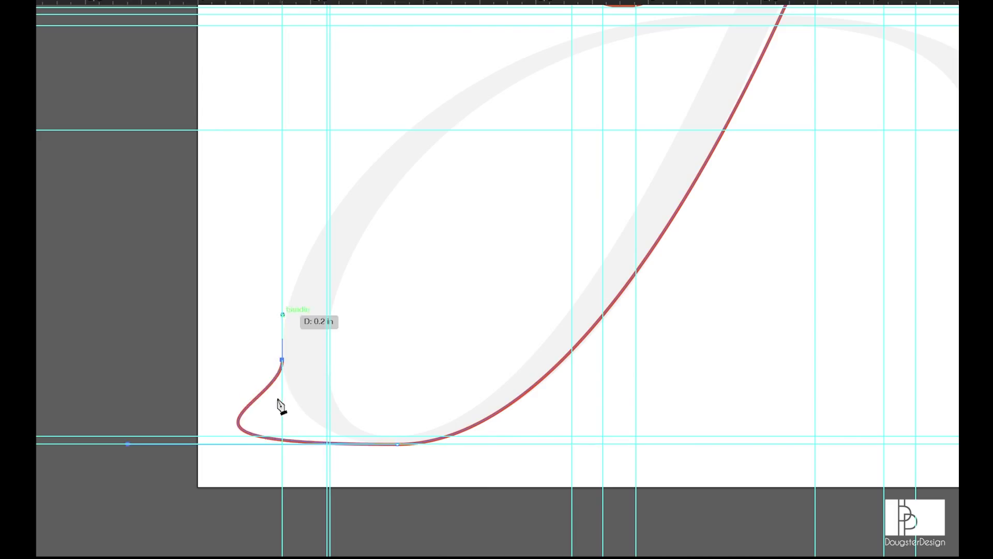
drag(128, 445, 231, 455)
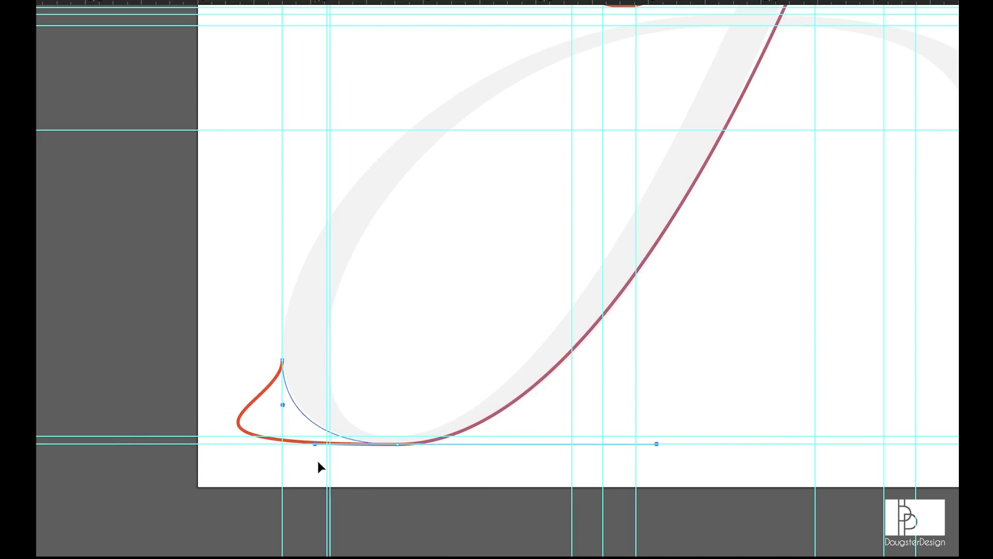
drag(327, 468, 328, 469)
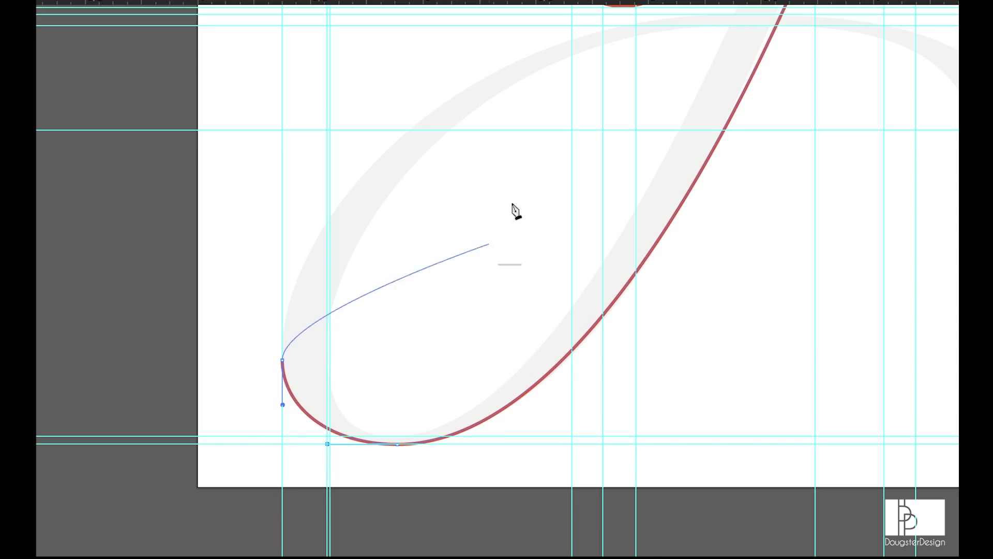
- Arc the path to the descender loop's outer highest point and adjust both handles to follow the outer edge
drag(614, 96, 446, 158)
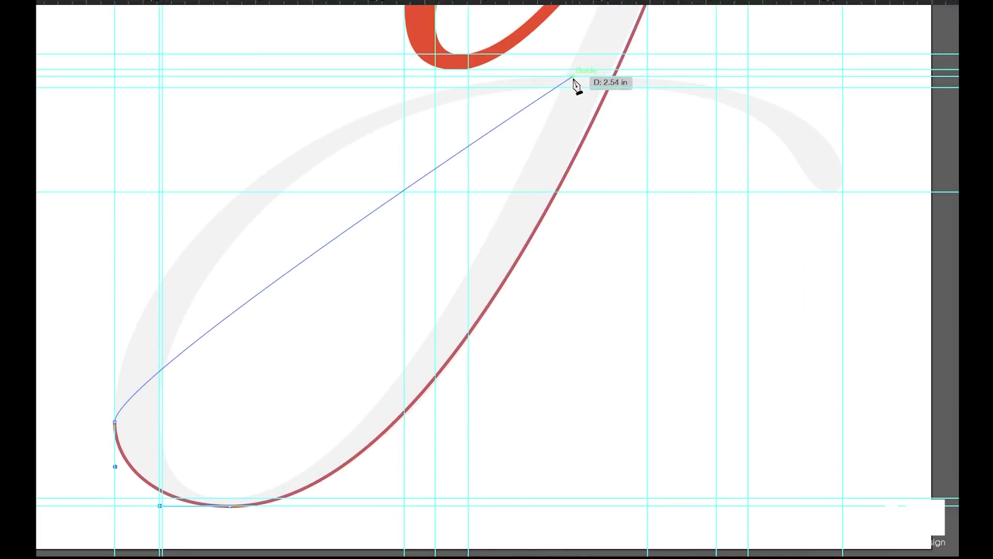
drag(573, 77, 871, 117)
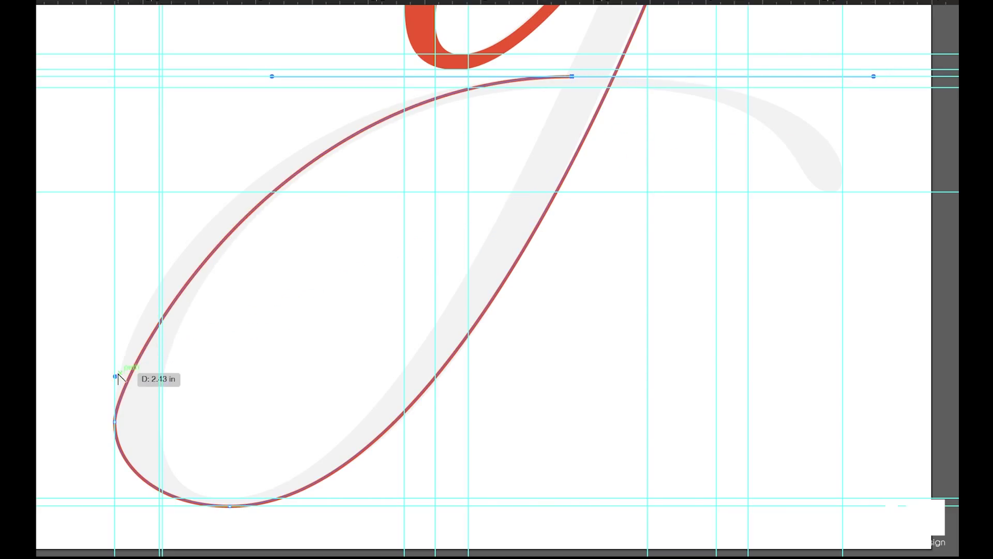
drag(115, 376, 113, 282)
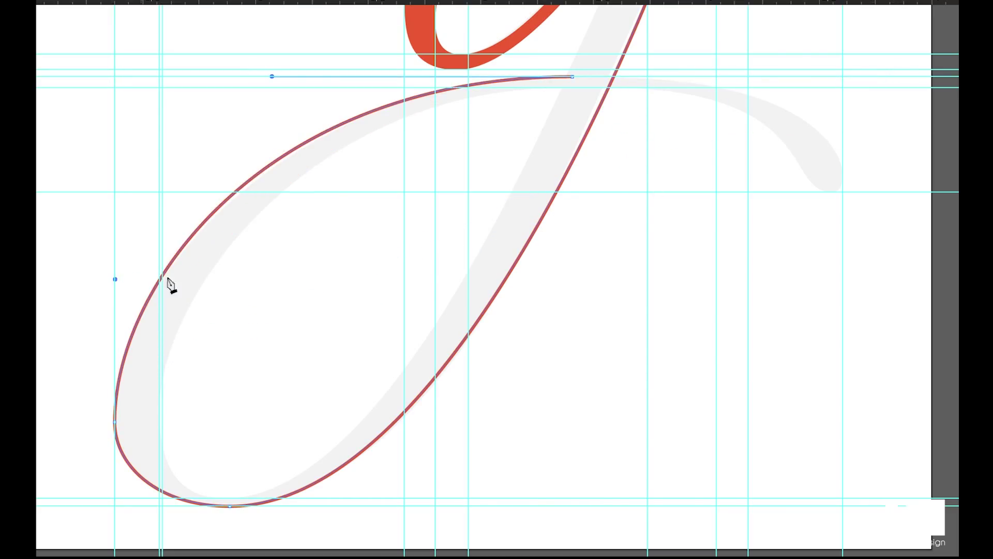
drag(272, 76, 290, 77)
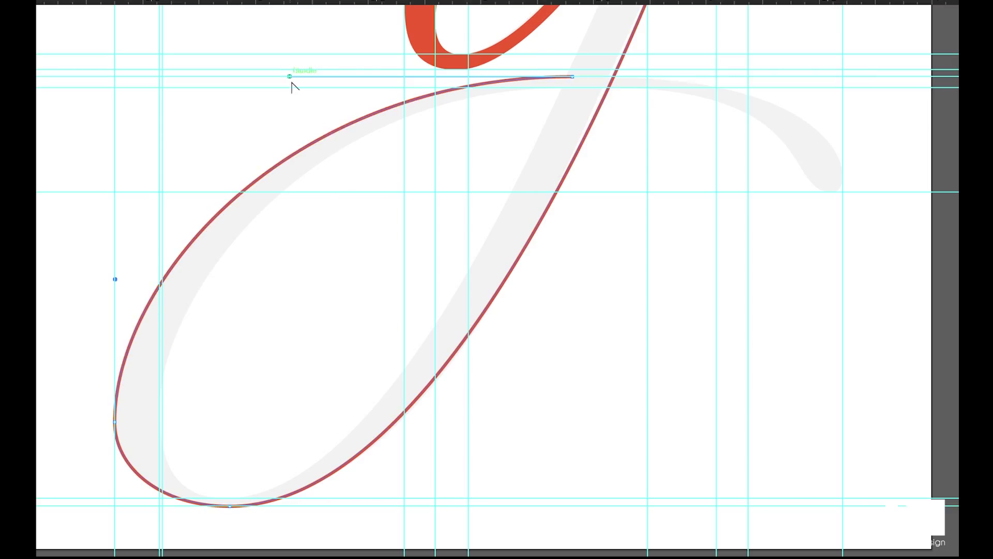
- Trace the tail's terminal through its right extreme and lowest point back to the inner highest point, adjusting handles to fit
click(572, 77)
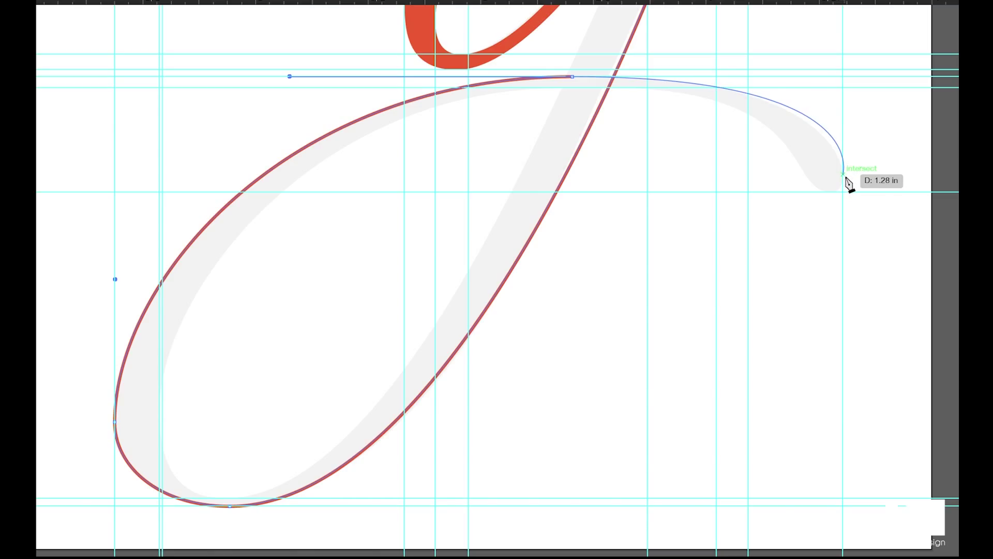
drag(844, 174, 844, 185)
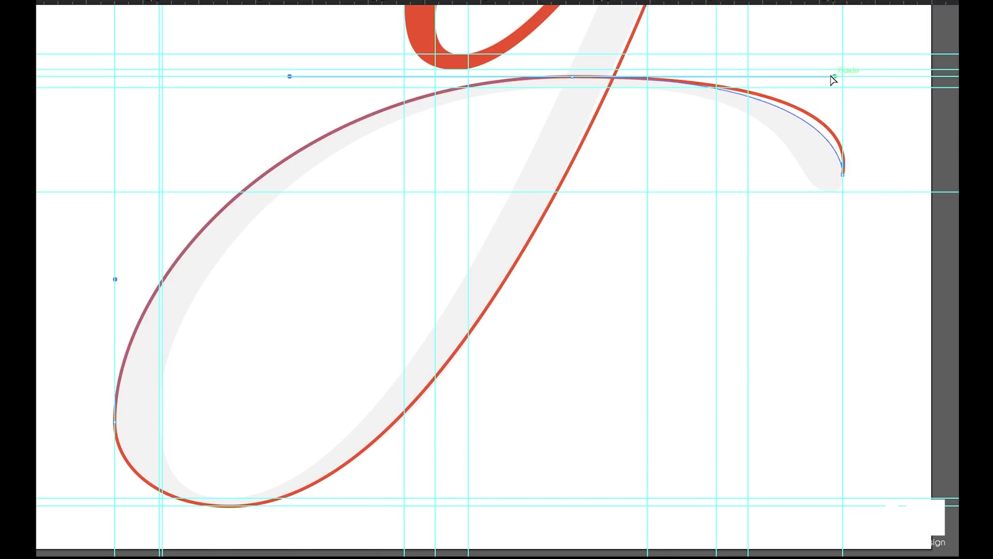
drag(843, 79, 844, 77)
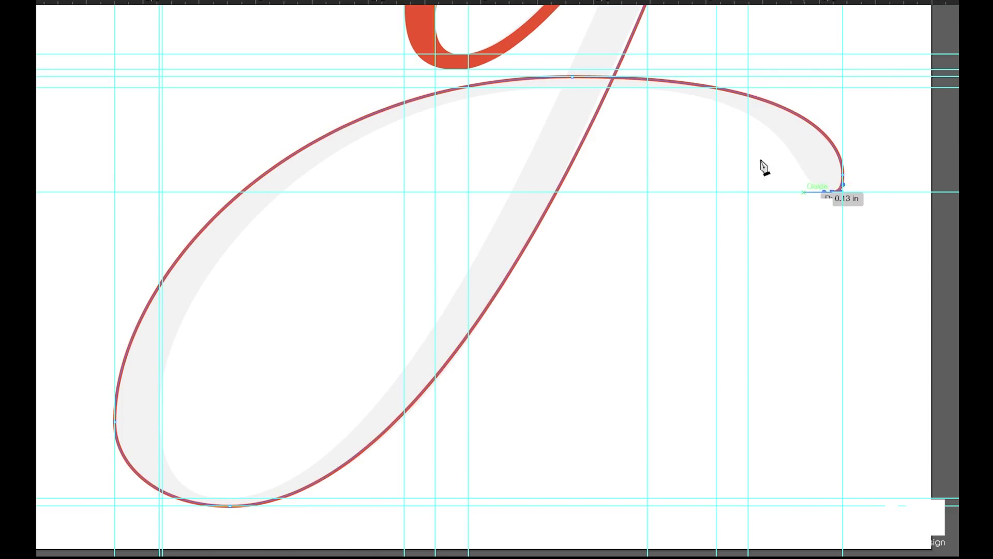
drag(592, 89, 393, 108)
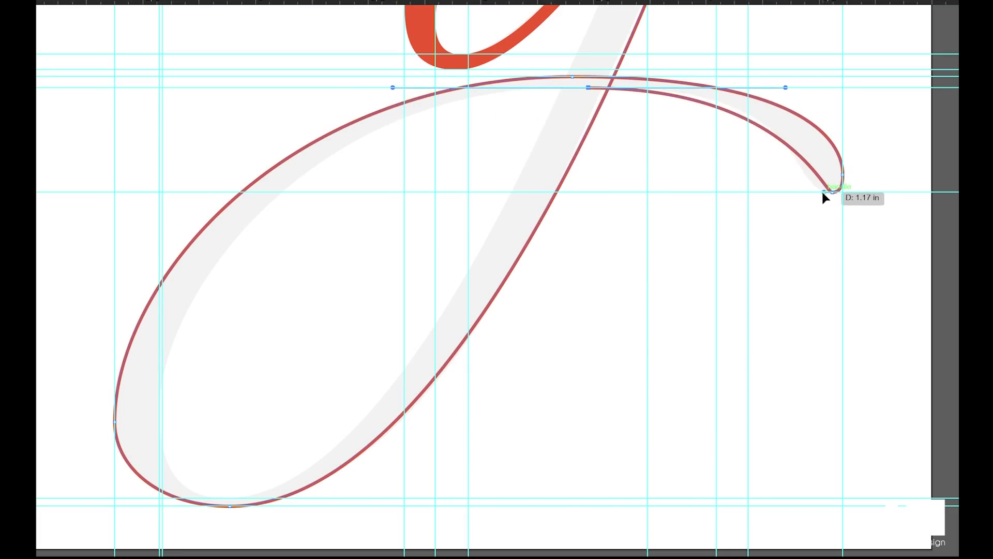
drag(824, 193, 785, 192)
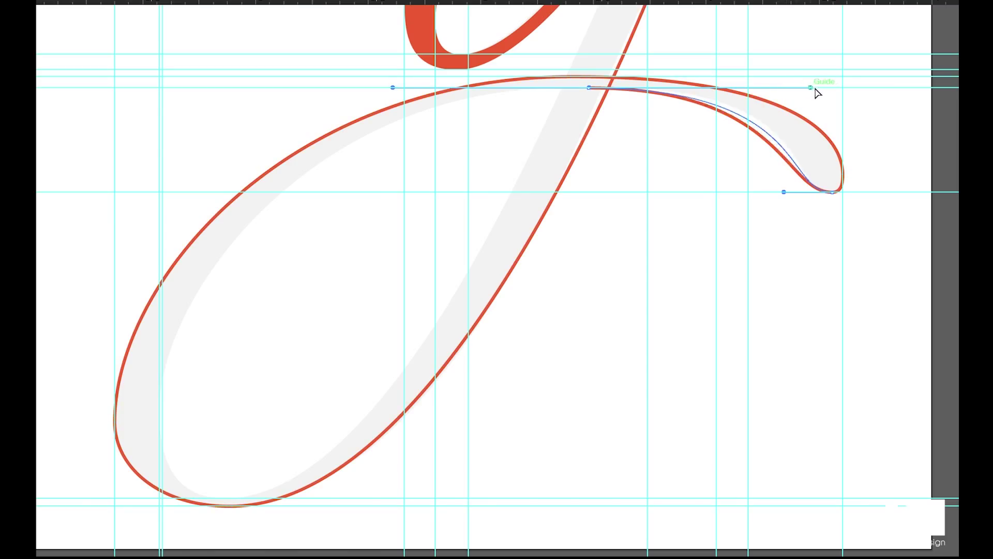
drag(834, 91, 833, 88)
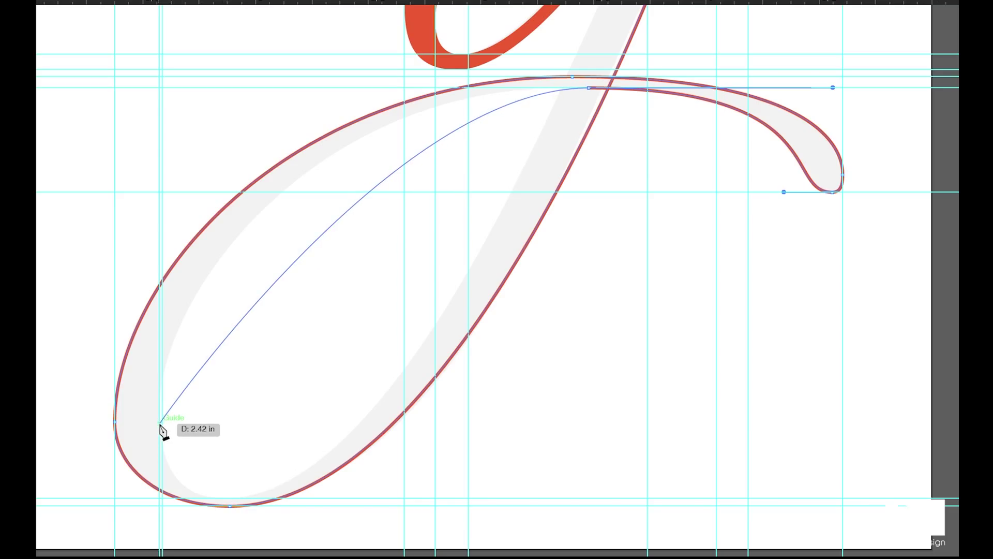
- Trace the descender loop's inner edge through its left extreme to its inner lowest point, adjusting handles to fit
drag(159, 422, 160, 556)
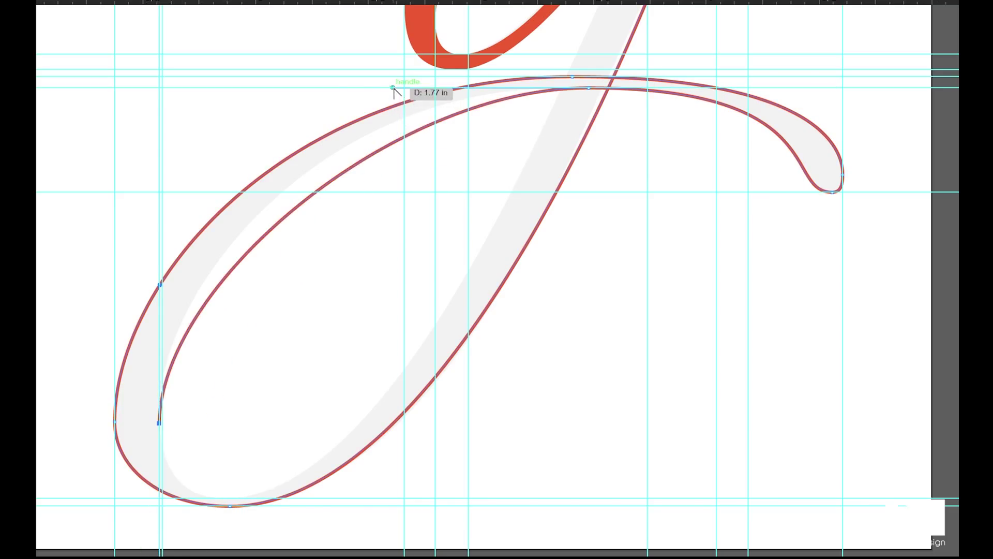
drag(393, 88, 293, 88)
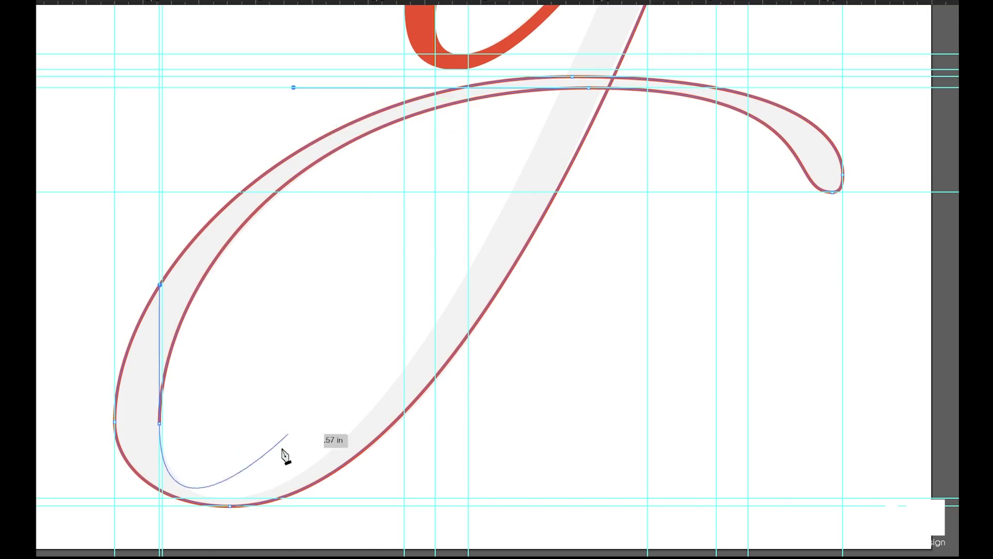
drag(230, 497, 249, 498)
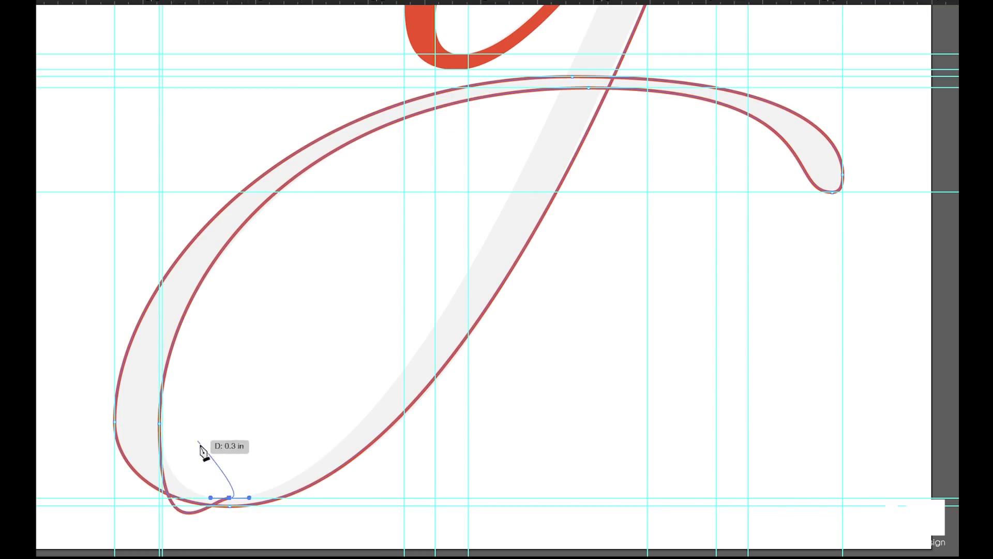
drag(206, 461, 241, 329)
key(v)
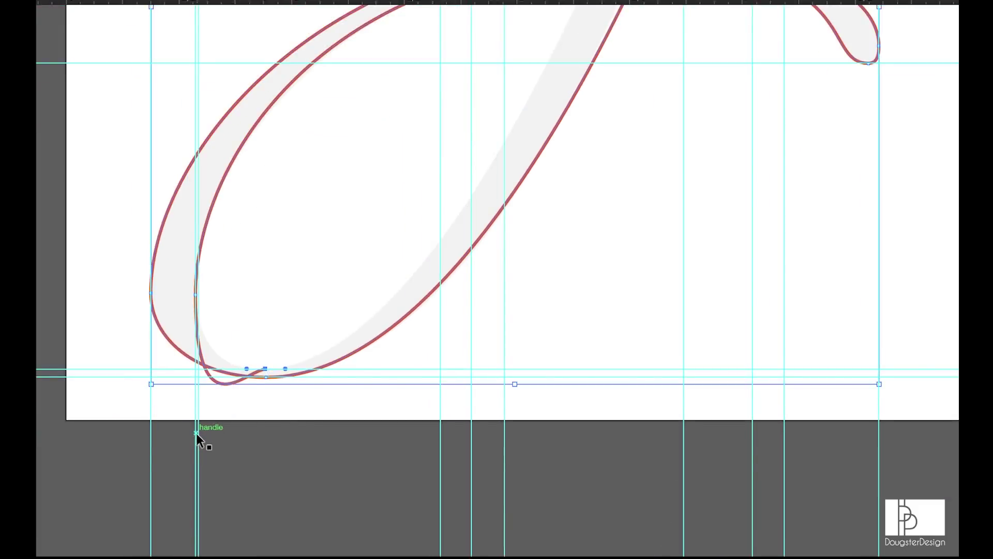
key(p)
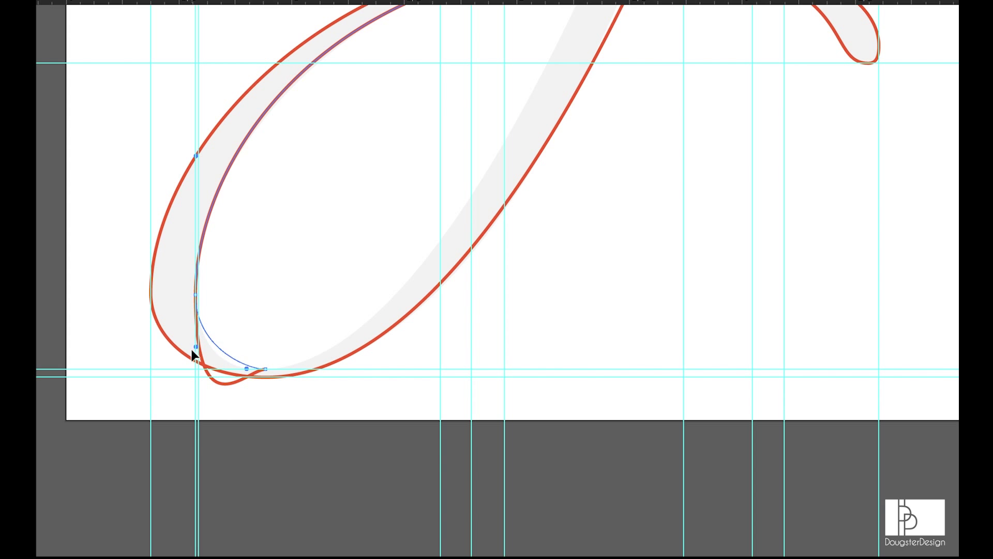
click(191, 365)
- Close the path at the stem's top tip and lengthen the inner lowest point's handle to fit the stem's left edge
drag(515, 266, 465, 362)
scroll(554, 114, up, 10)
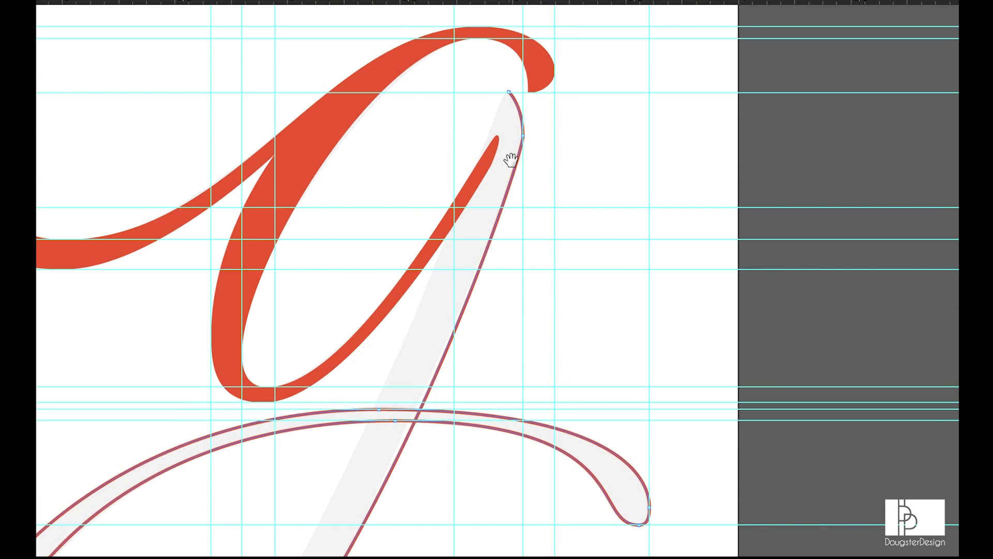
mouse_move(510, 91)
mouse_down()
mouse_move(548, 96)
mouse_move(527, 100)
mouse_up()
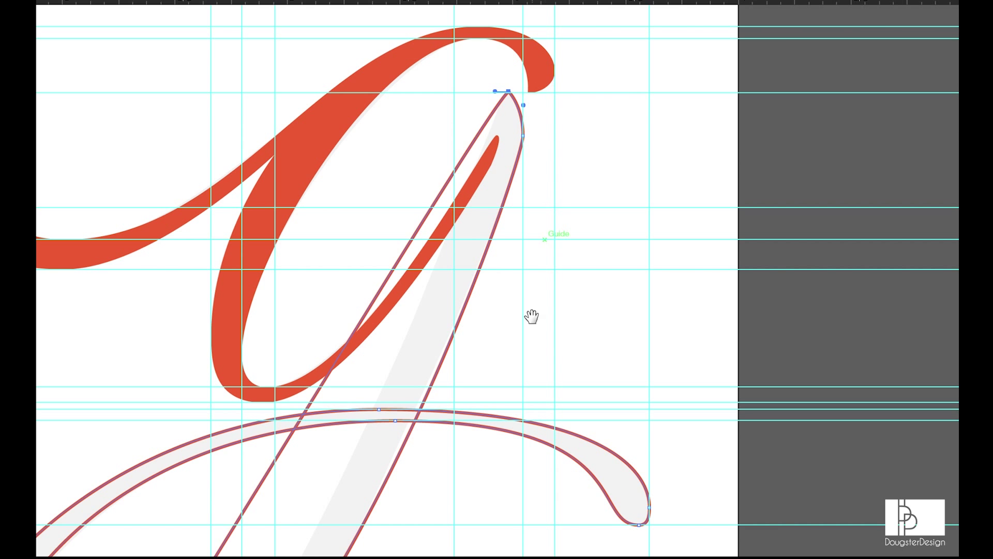
scroll(532, 317, down, 10)
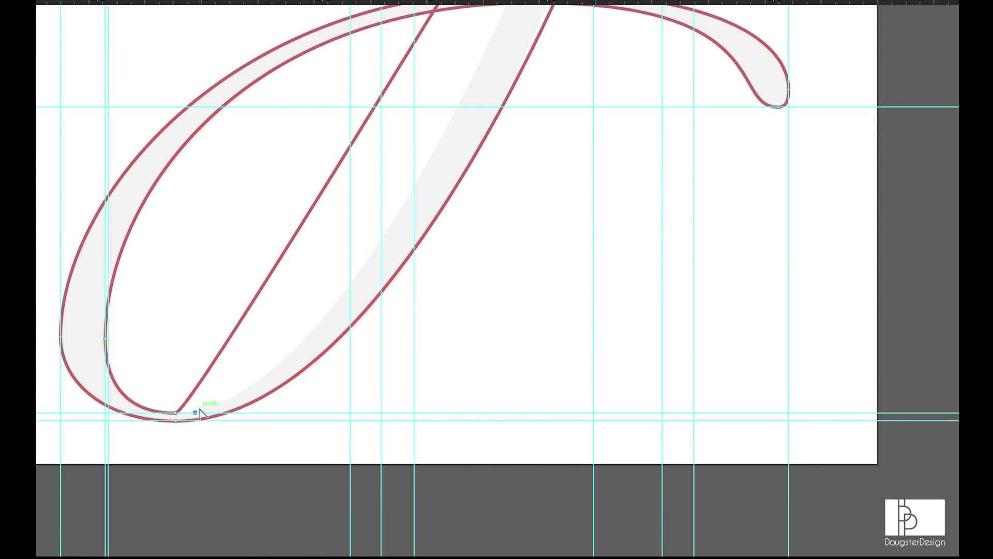
drag(195, 413, 401, 417)
drag(562, 326, 496, 492)
drag(667, 64, 575, 312)
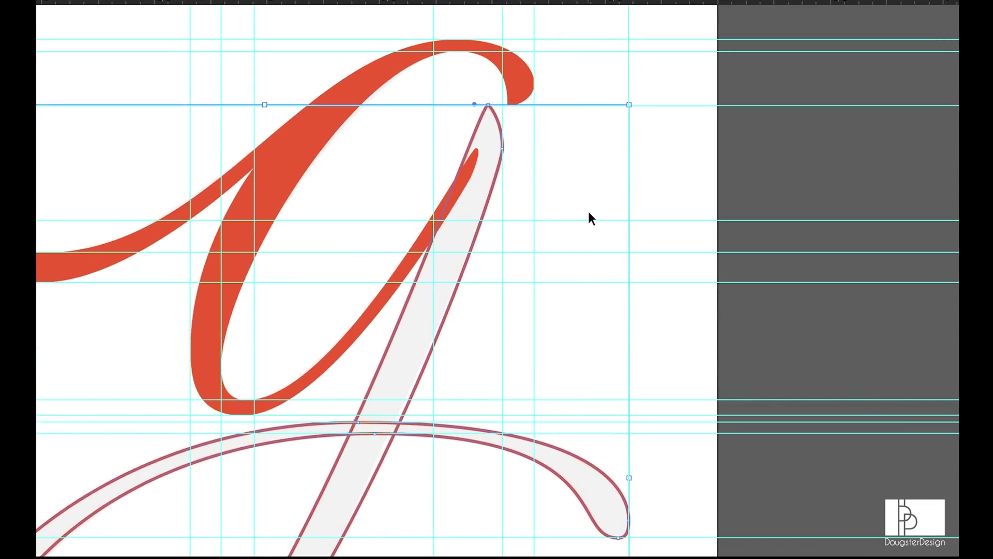
- Swap the stem and loop path's fill and stroke for a solid red shape, deselect it, and hide the guides
key(ctrl+minus)
key(ctrl+minus)
drag(557, 304, 593, 238)
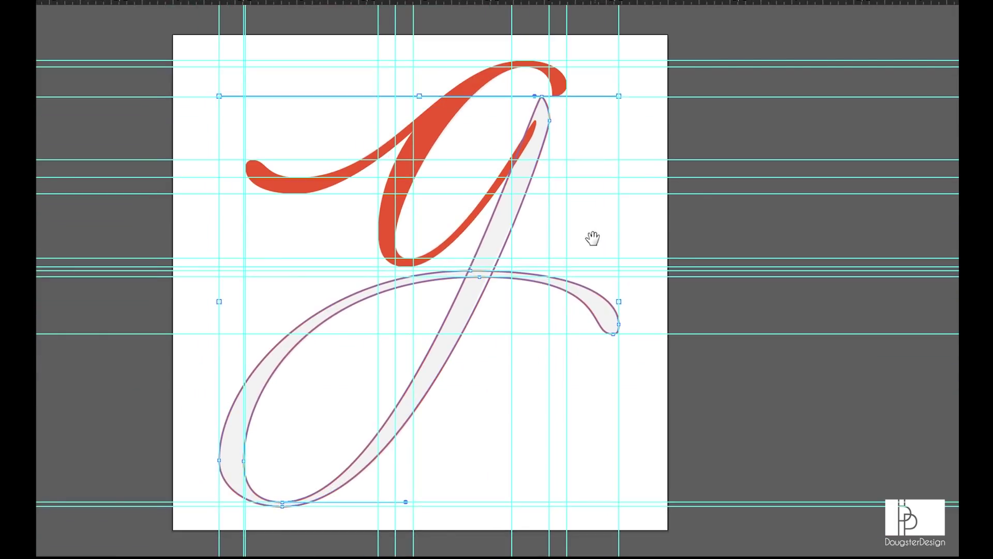
key(shift+x)
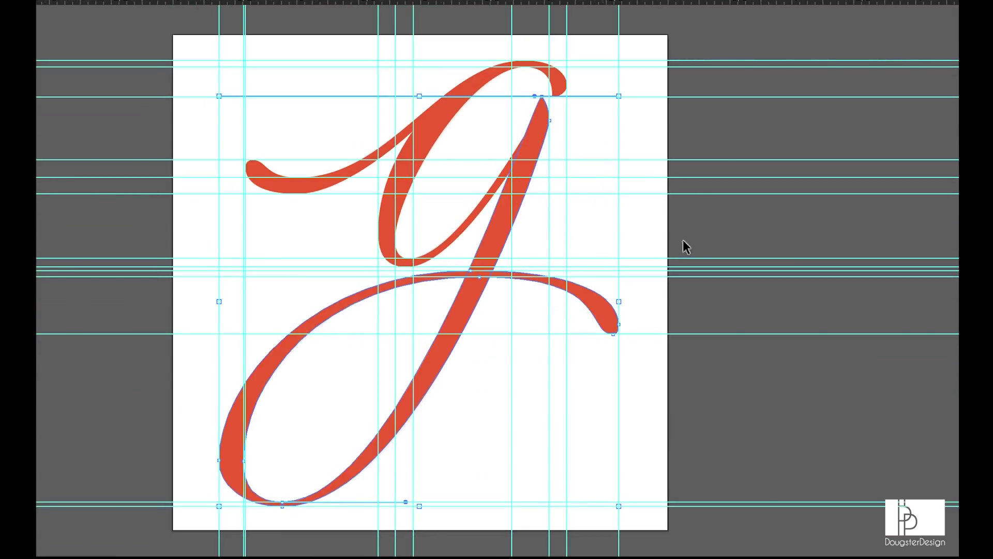
click(713, 143)
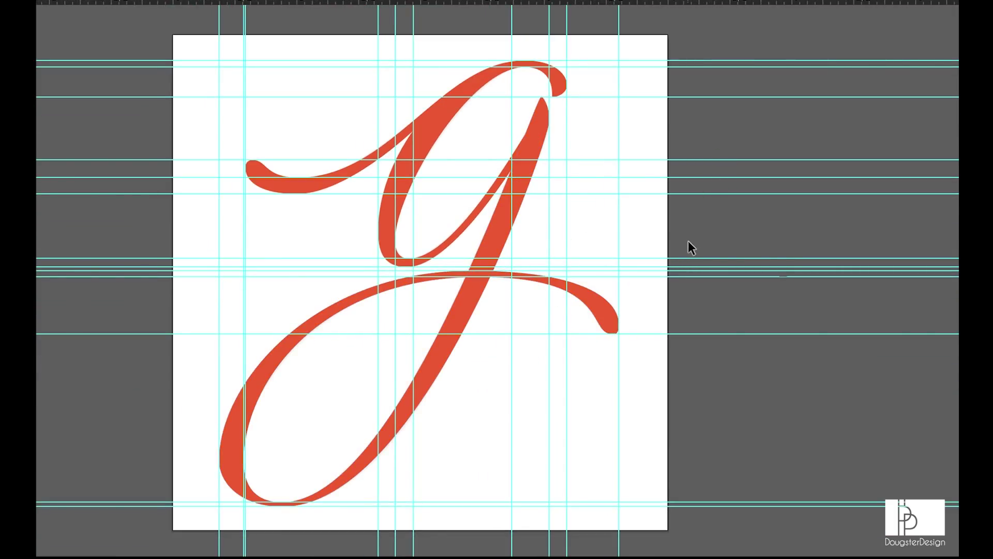
key(ctrl+semicolon)
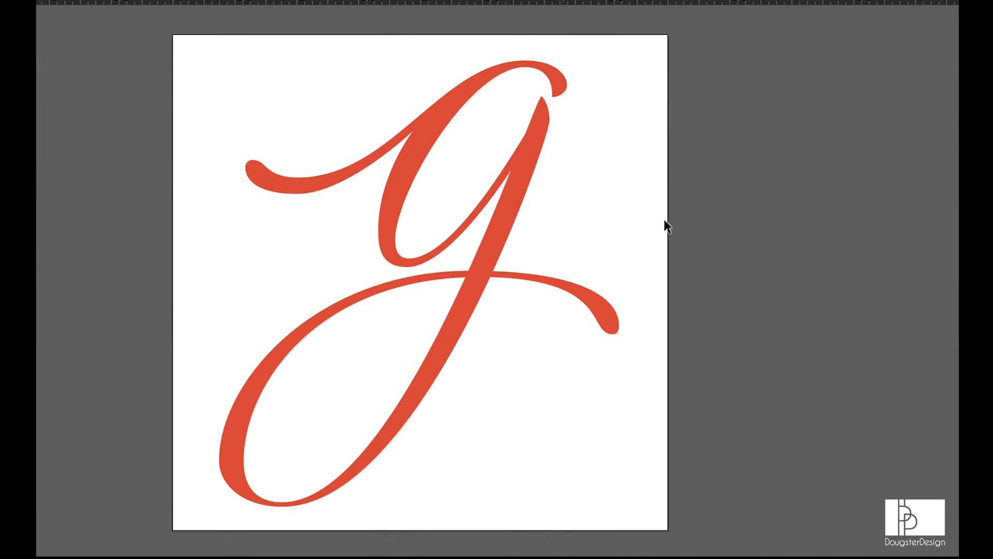